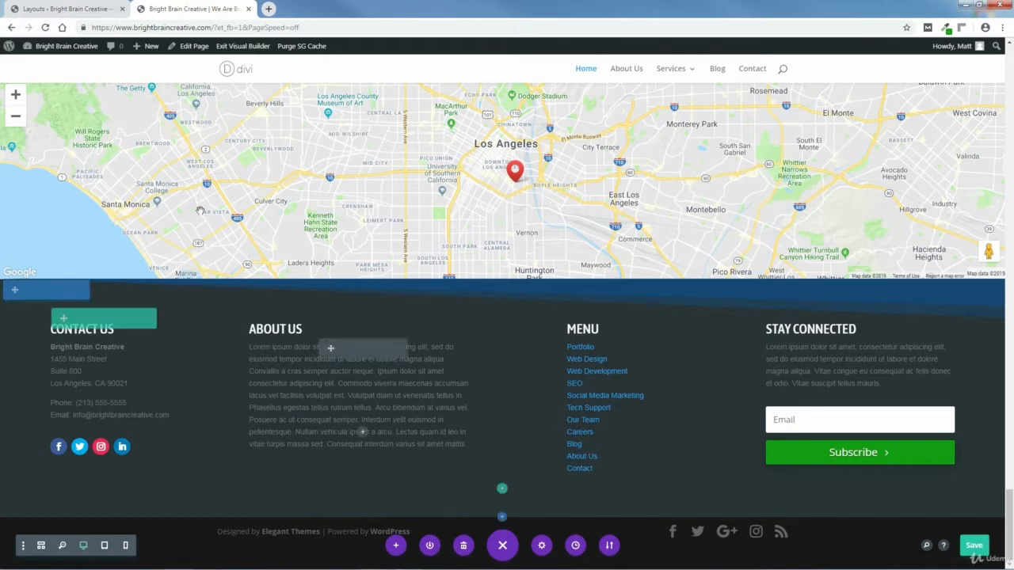
Step: Bring up the site name's admin-bar dropdown that lists Theme Customizer
{"action": "mouse_move", "coordinate": [62, 46]}
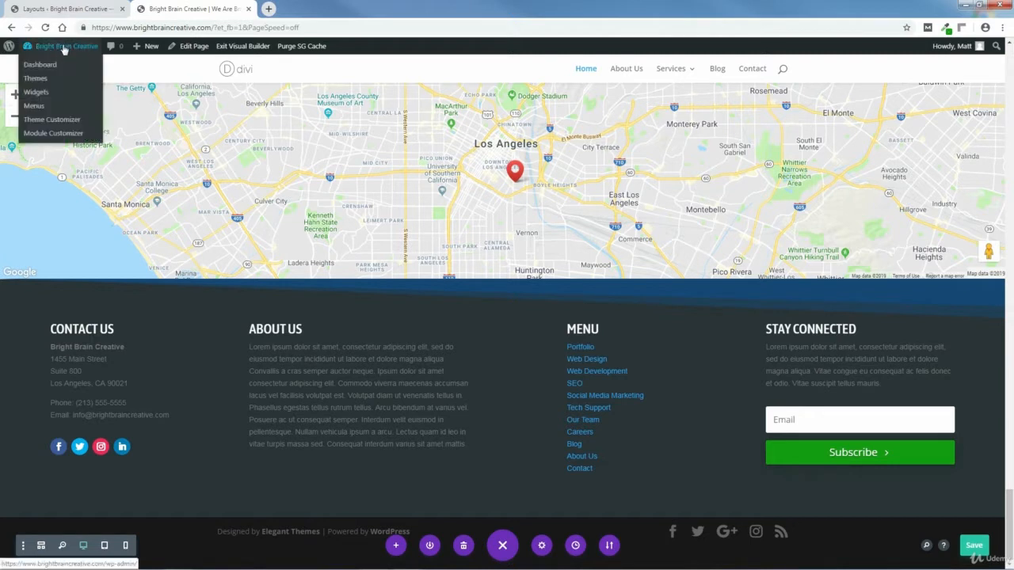
Step: Open the Theme Customizer, bring the footer into the preview, and show Footer > Bottom Bar settings
{"action": "left_click", "coordinate": [53, 120]}
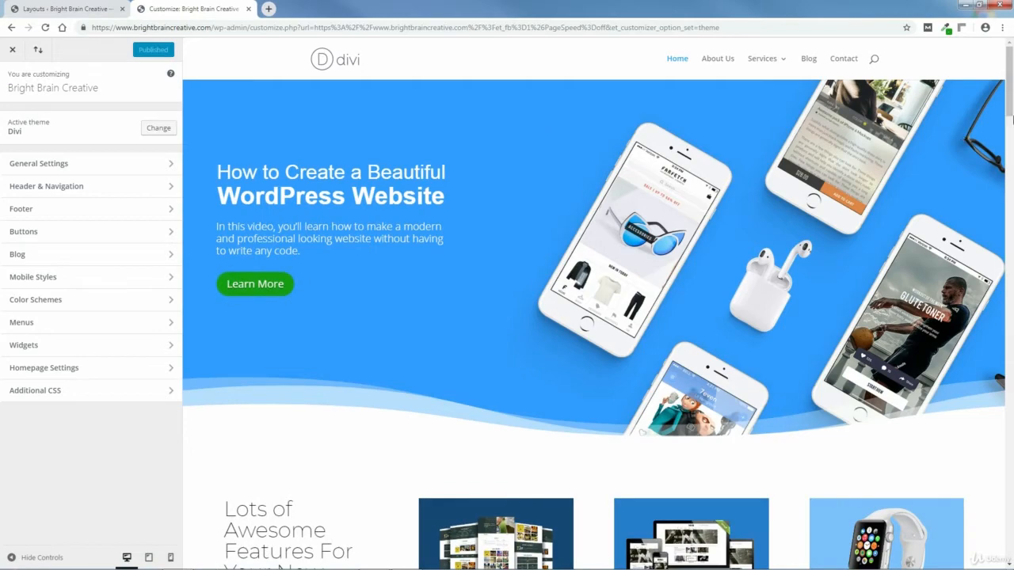
{"action": "scroll", "coordinate": [1009, 135], "scroll_direction": "down", "scroll_amount": 3}
{"action": "left_click_drag", "start_coordinate": [1009, 134], "coordinate": [1010, 555]}
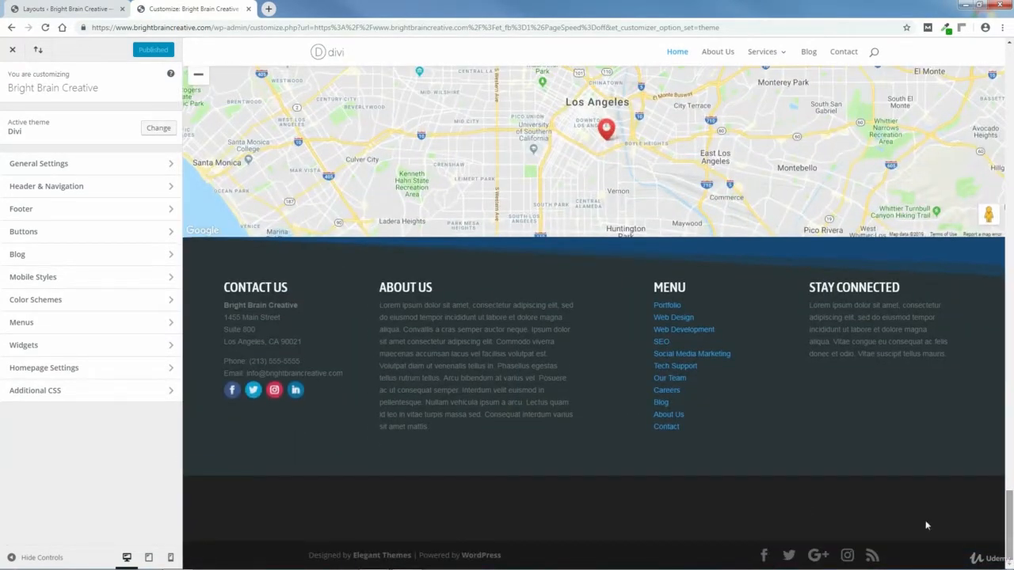
{"action": "left_click", "coordinate": [23, 210]}
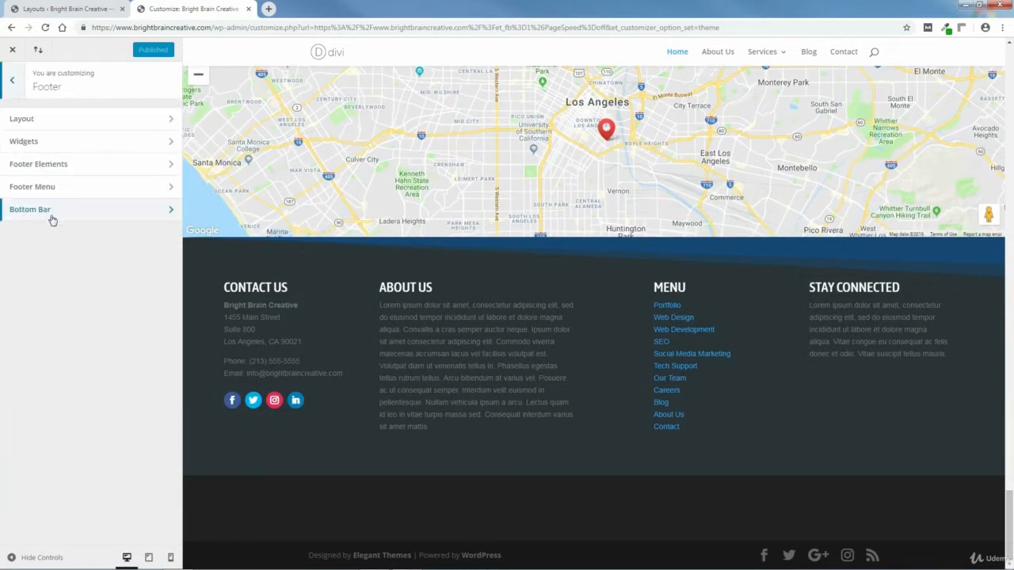
{"action": "left_click", "coordinate": [36, 213]}
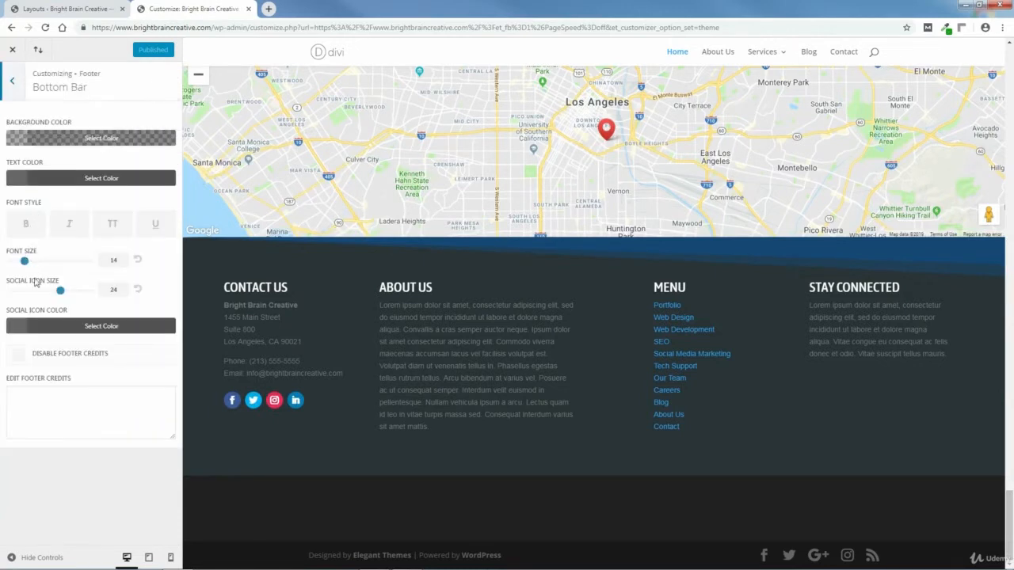
{"action": "left_click", "coordinate": [36, 405]}
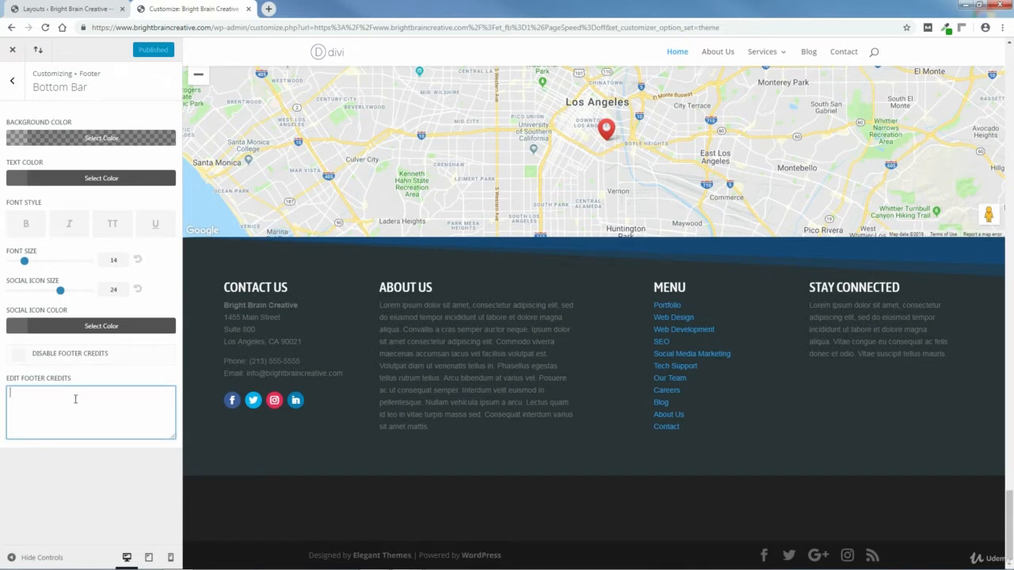
{"action": "type", "text": "Bright B"}
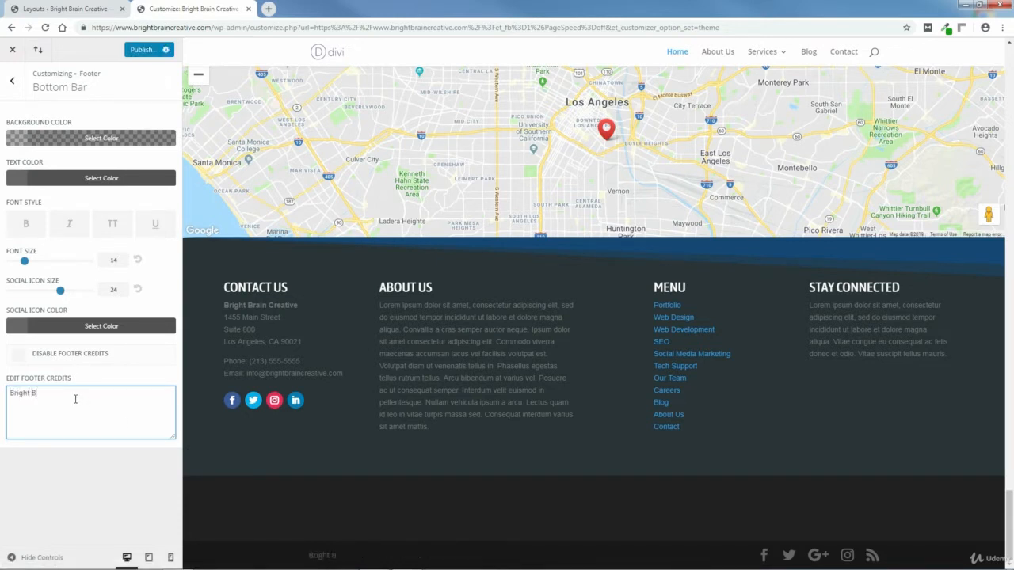
{"action": "type", "text": "rain Creative"}
{"action": "left_click_drag", "start_coordinate": [91, 393], "coordinate": [5, 396]}
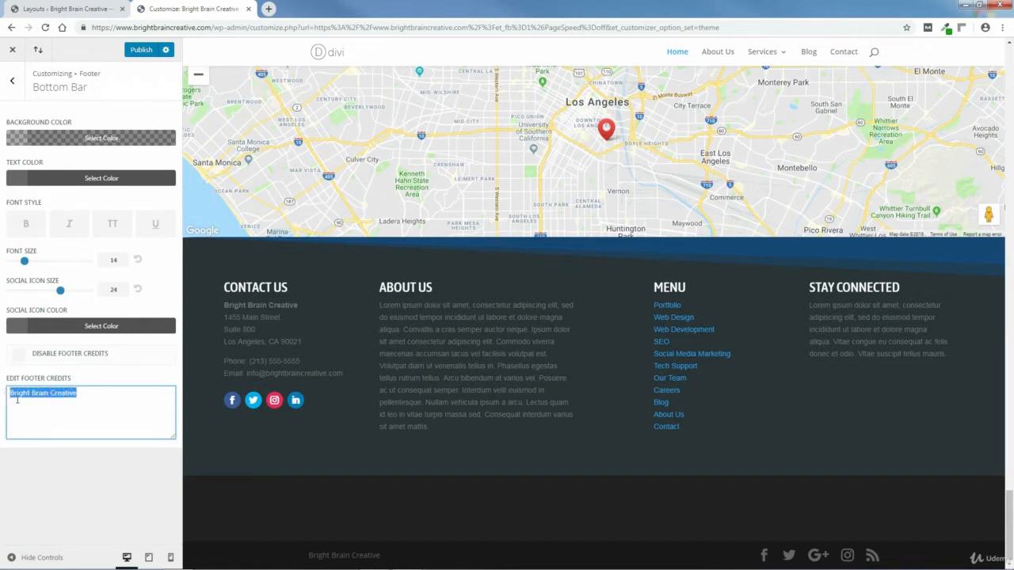
{"action": "key", "text": "BackSpace"}
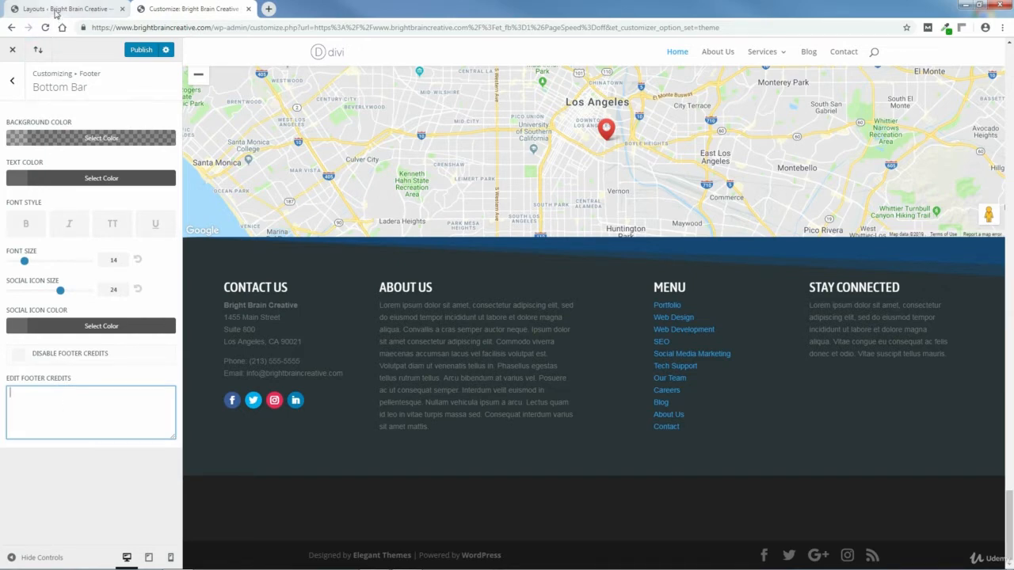
Step: Start a blank page via Dashboard > Pages > Add New, and open a fresh browser tab
{"action": "left_click", "coordinate": [53, 11]}
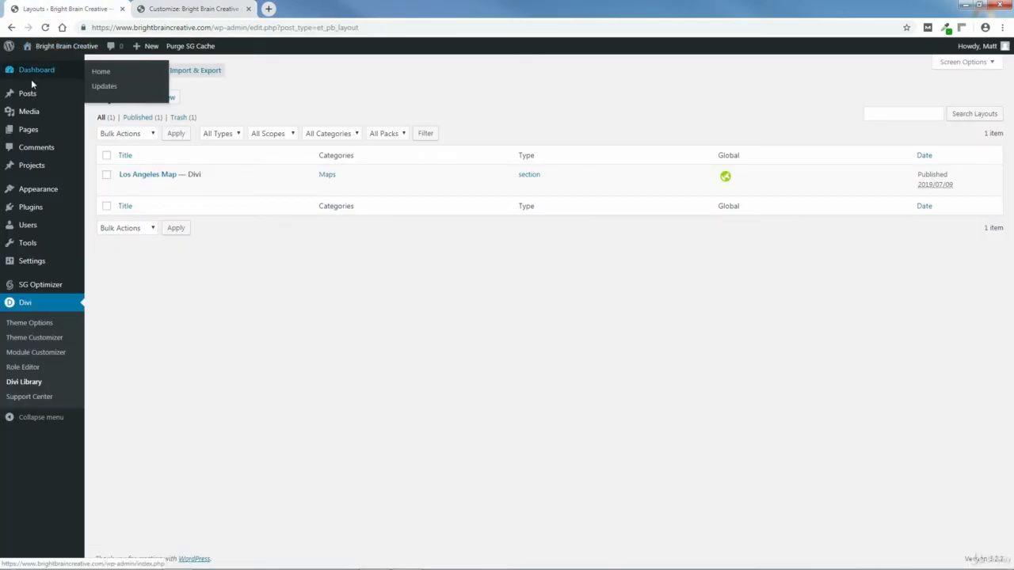
{"action": "left_click", "coordinate": [34, 73]}
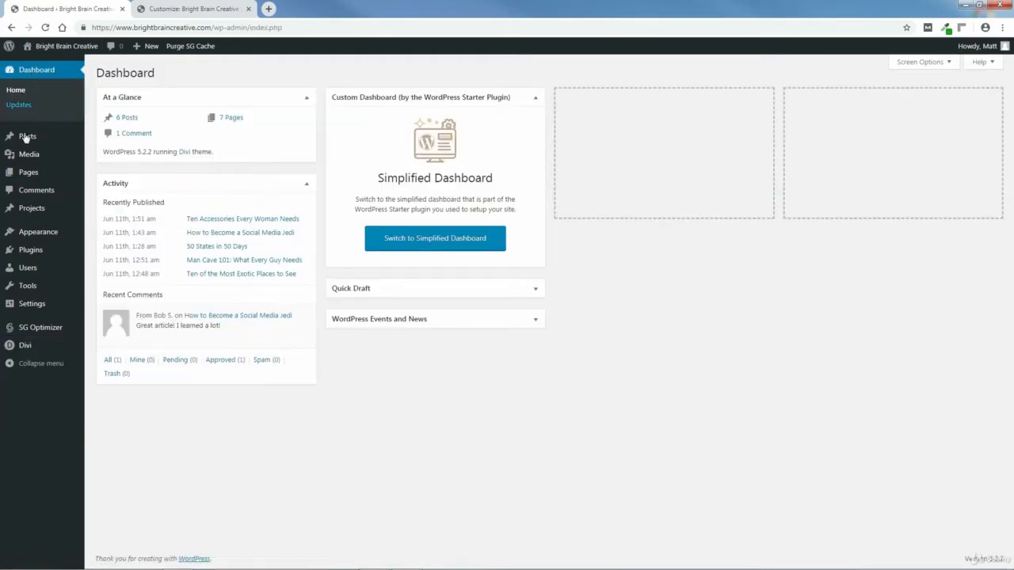
{"action": "mouse_move", "coordinate": [29, 174]}
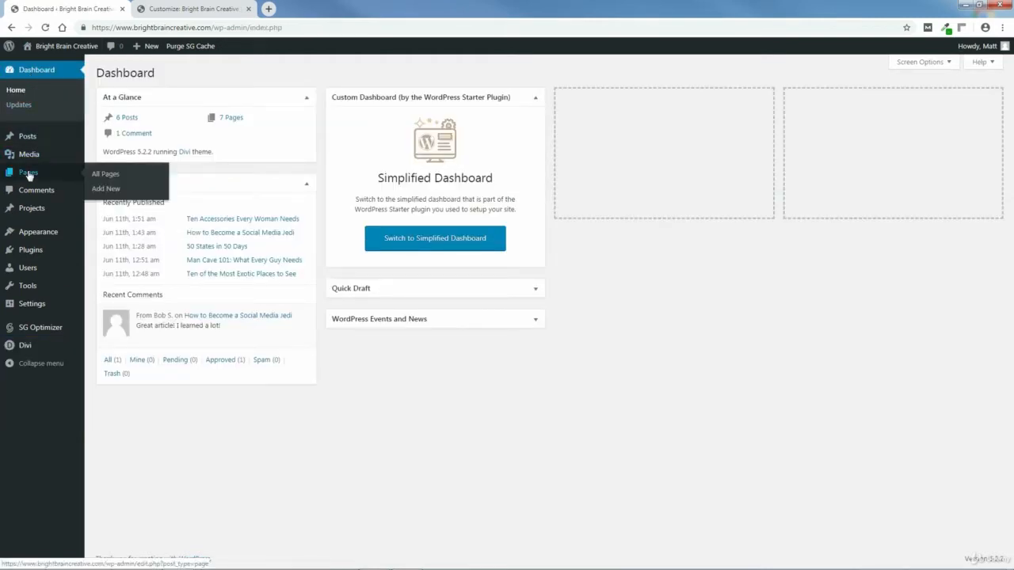
{"action": "left_click", "coordinate": [107, 189]}
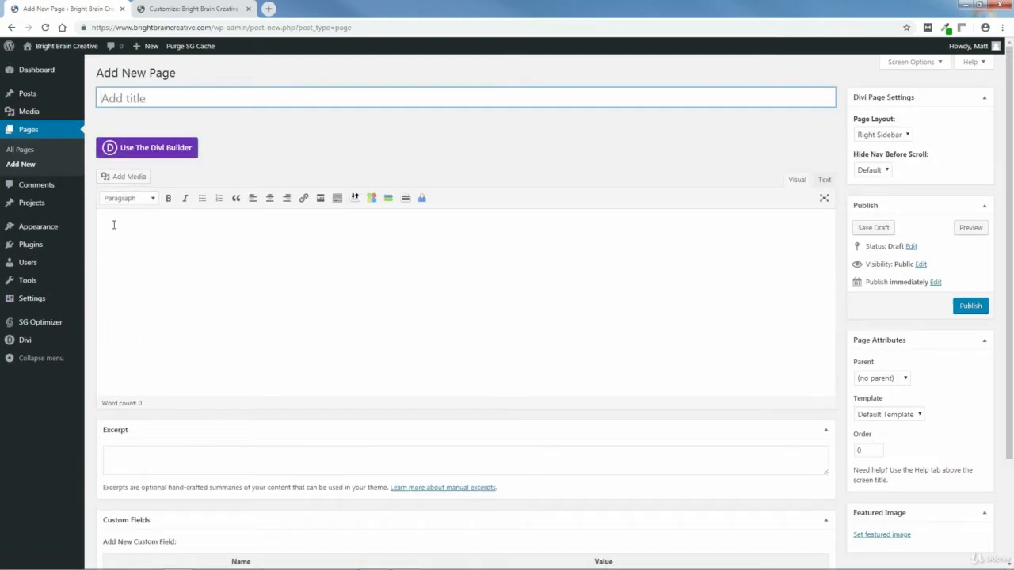
{"action": "left_click", "coordinate": [114, 225]}
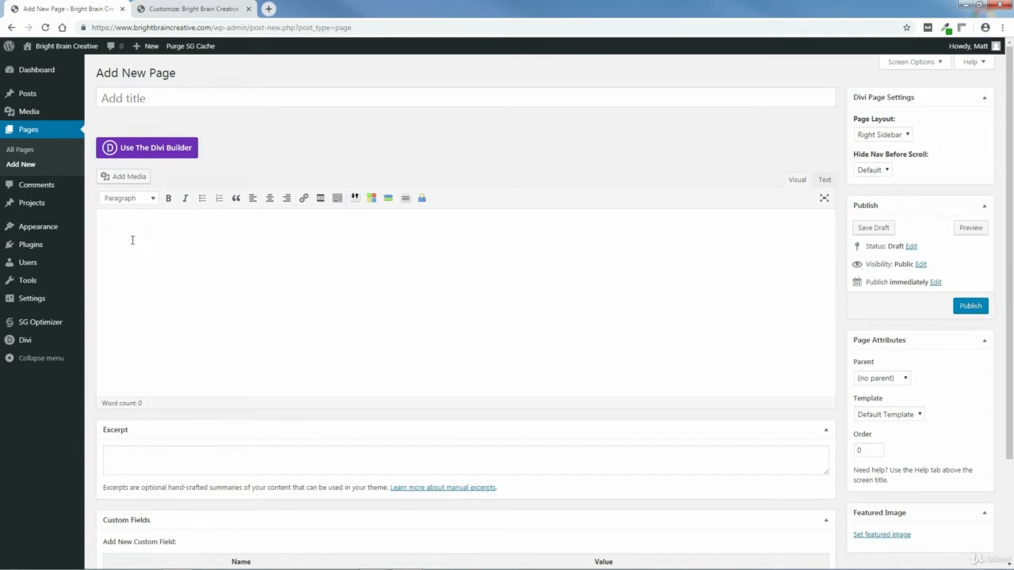
{"action": "left_click", "coordinate": [268, 8]}
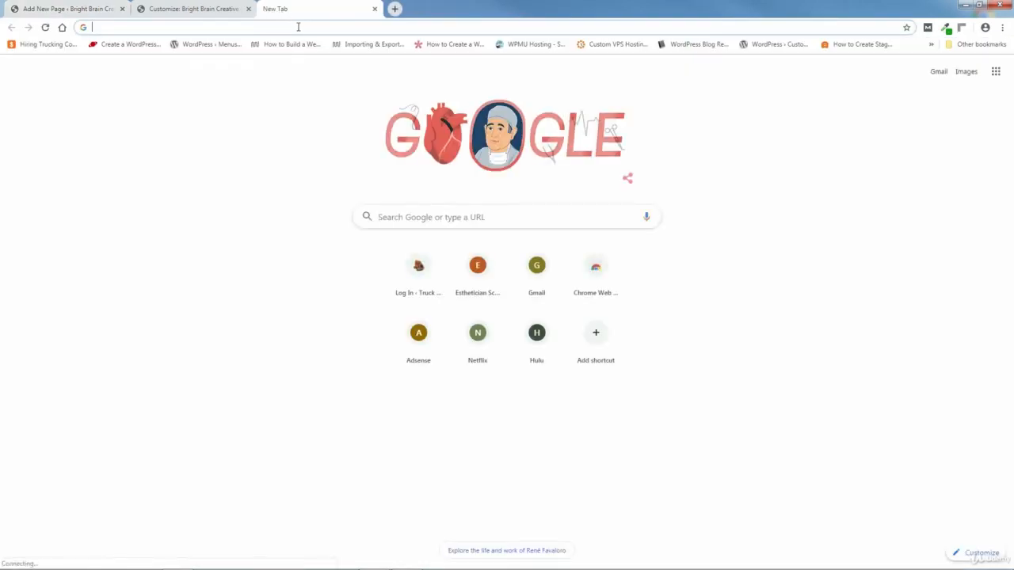
Step: Search Google for the copyright symbol's alt code (Alt 0169), then close that tab
{"action": "type", "text": "alt code"}
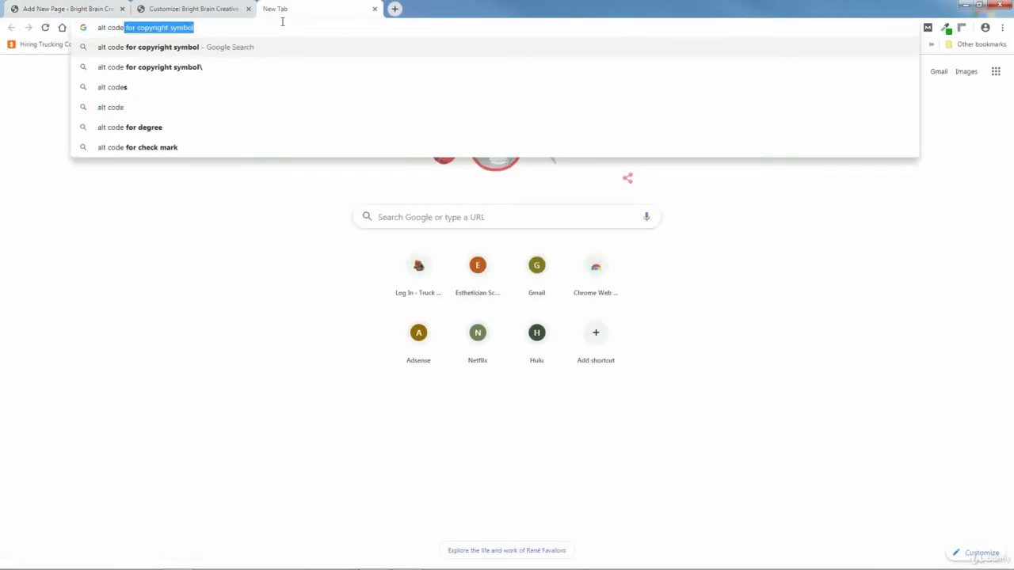
{"action": "key", "text": "Return"}
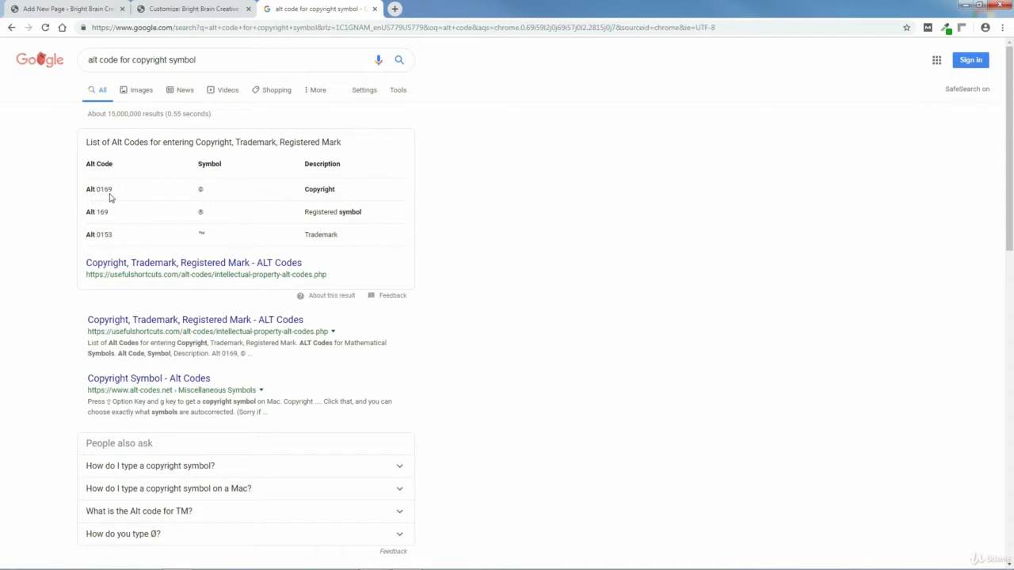
{"action": "left_click", "coordinate": [374, 8]}
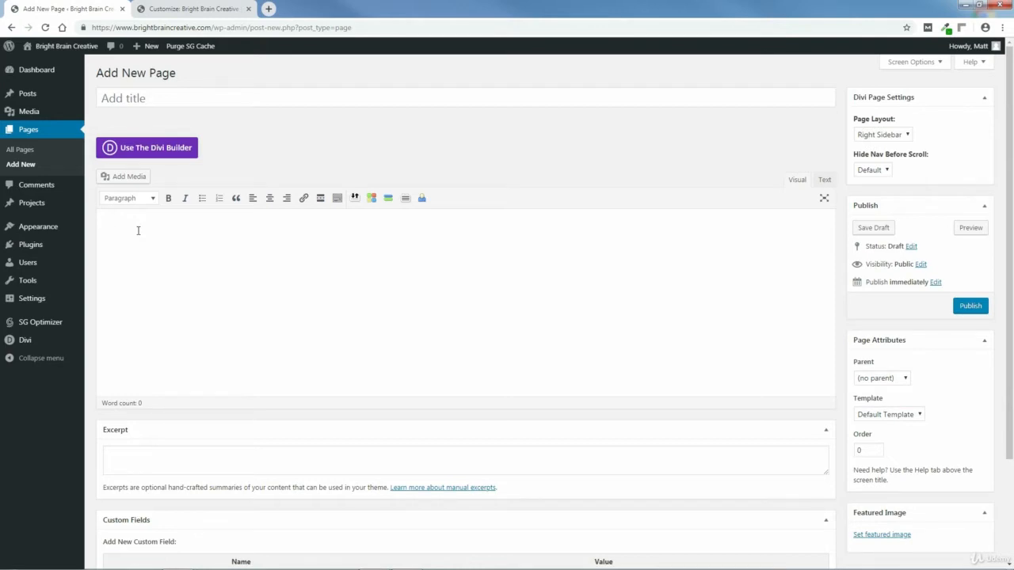
Step: Type '© 2019 Bright Brain Creative. All Rights Reserved. | Sitemap | Terms of Use | Privacy Policy' and select Sitemap
{"action": "type", "text": "©"}
{"action": "type", "text": "2019 Bright Brain Creative. All Rights Reserved. | S"}
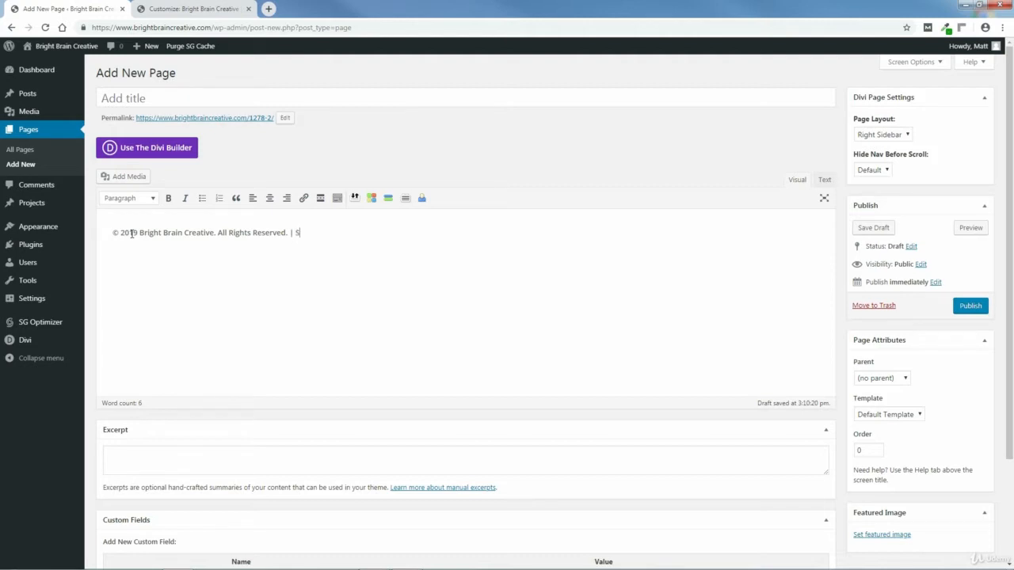
{"action": "type", "text": "emap | Terms of Use | Privacy Policy"}
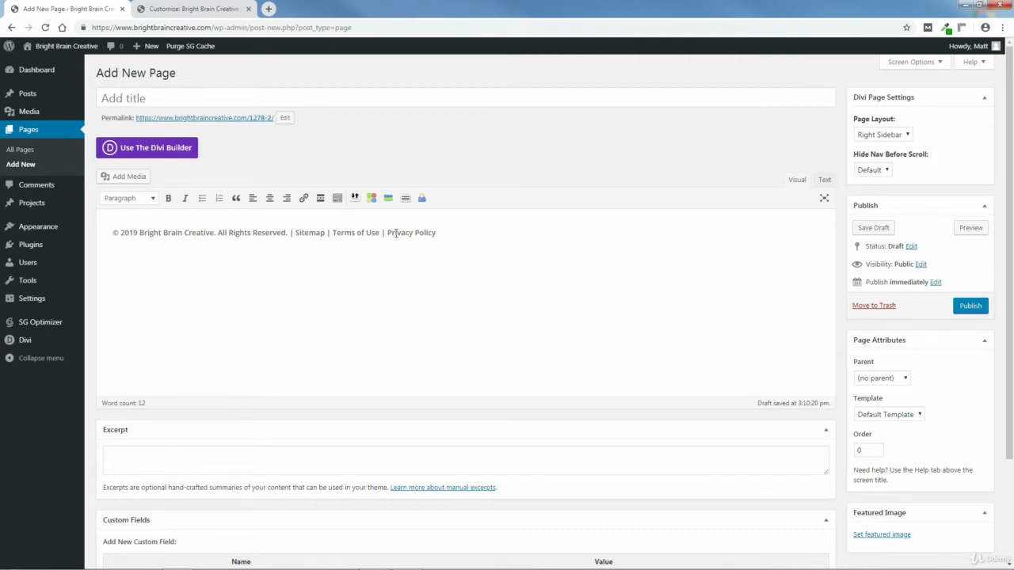
{"action": "left_click_drag", "start_coordinate": [326, 233], "coordinate": [294, 233]}
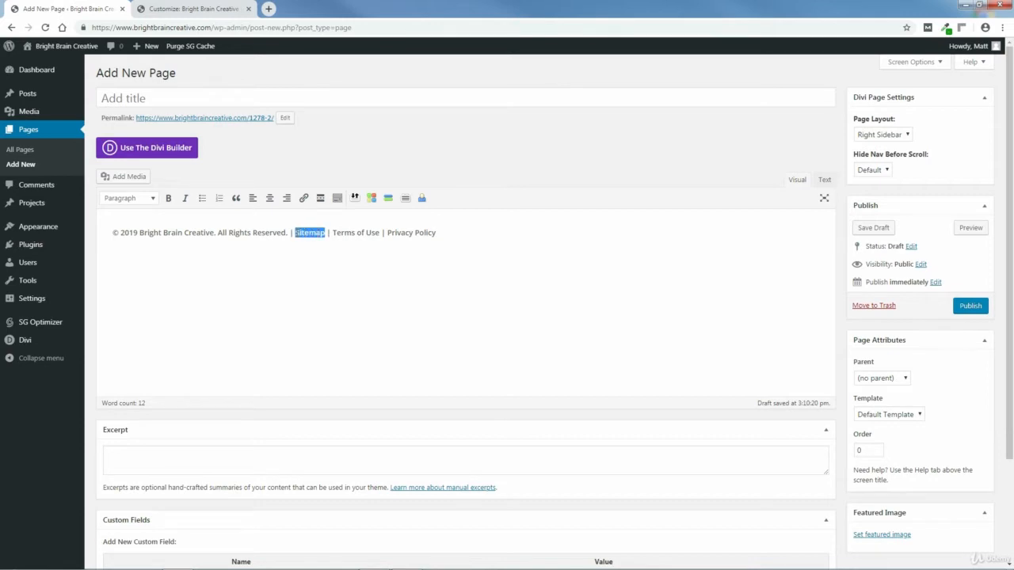
Step: Link Sitemap to /sitemap and Terms of Use to /terms
{"action": "left_click", "coordinate": [304, 198]}
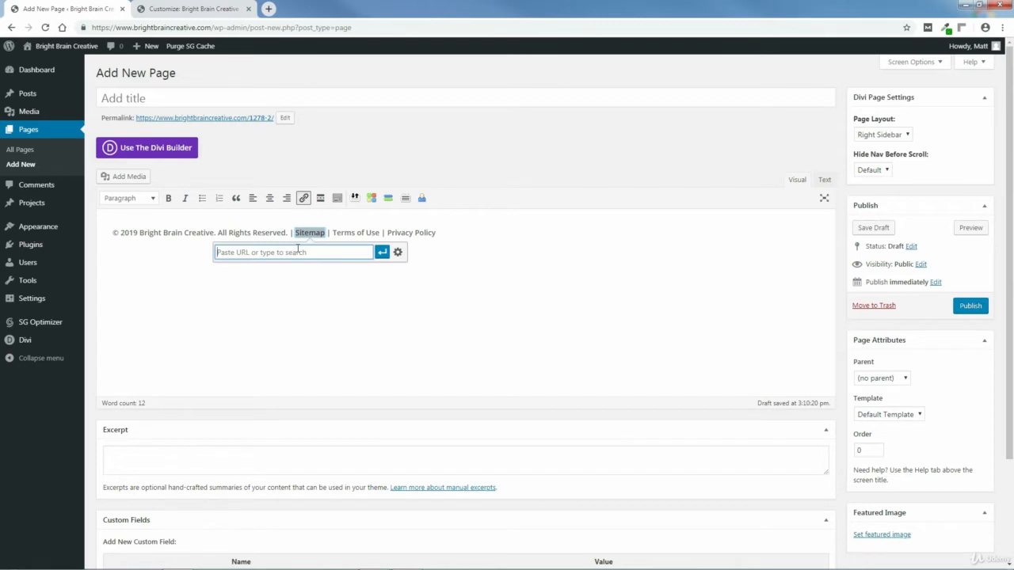
{"action": "type", "text": "/sitemap"}
{"action": "left_click", "coordinate": [382, 253]}
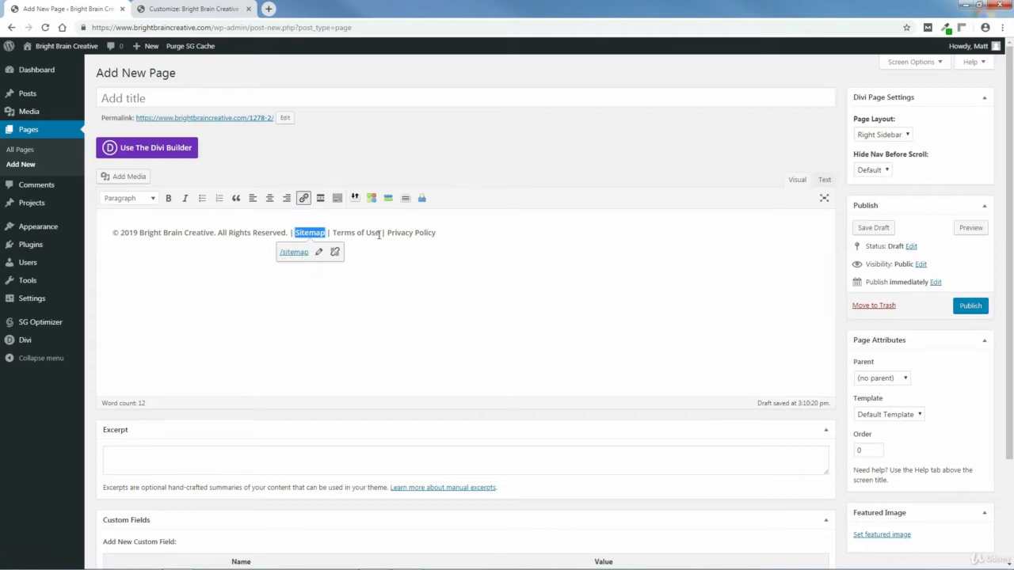
{"action": "left_click_drag", "start_coordinate": [380, 232], "coordinate": [333, 231]}
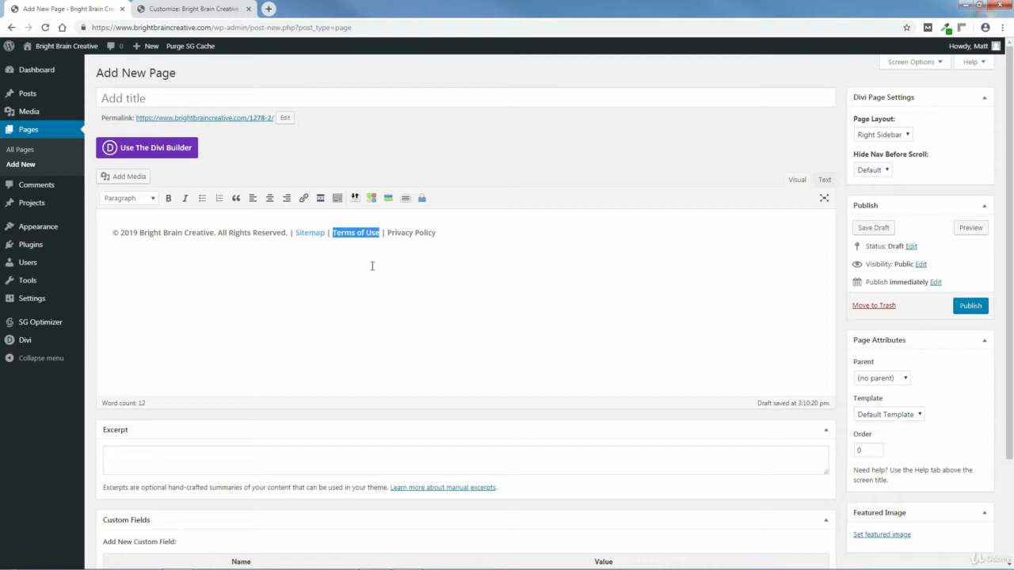
{"action": "key", "text": "ctrl+k"}
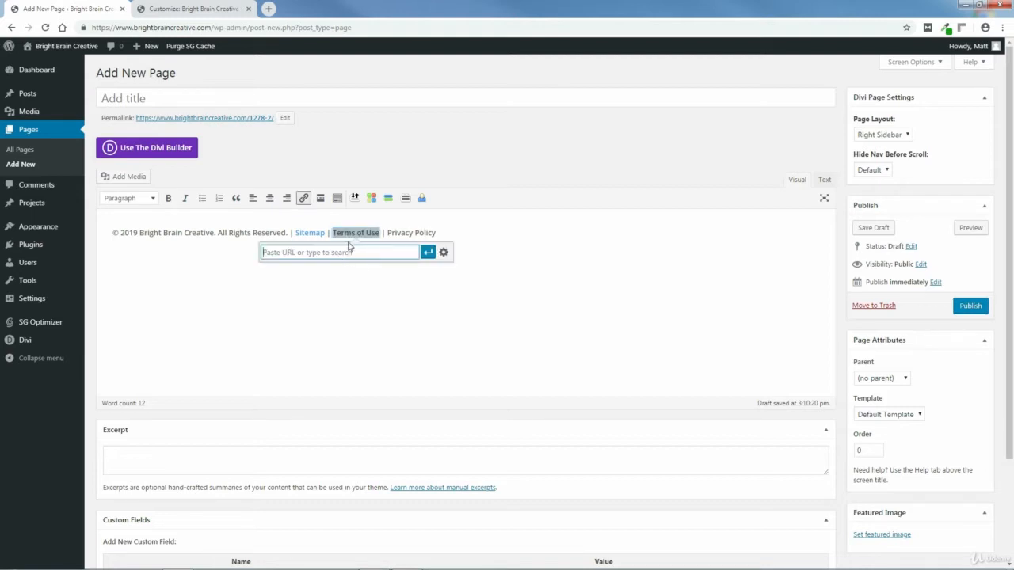
{"action": "type", "text": "/terms"}
{"action": "left_click", "coordinate": [427, 255]}
Step: Link Privacy Policy to /privacy and switch the editor to Text view
{"action": "left_click_drag", "start_coordinate": [436, 232], "coordinate": [388, 230]}
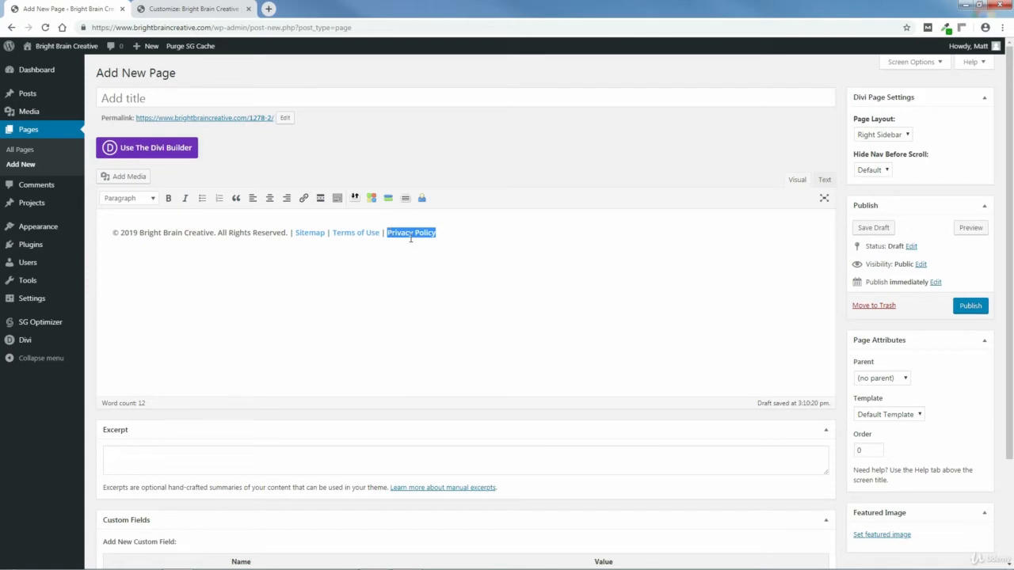
{"action": "key", "text": "ctrl+k"}
{"action": "type", "text": "/"}
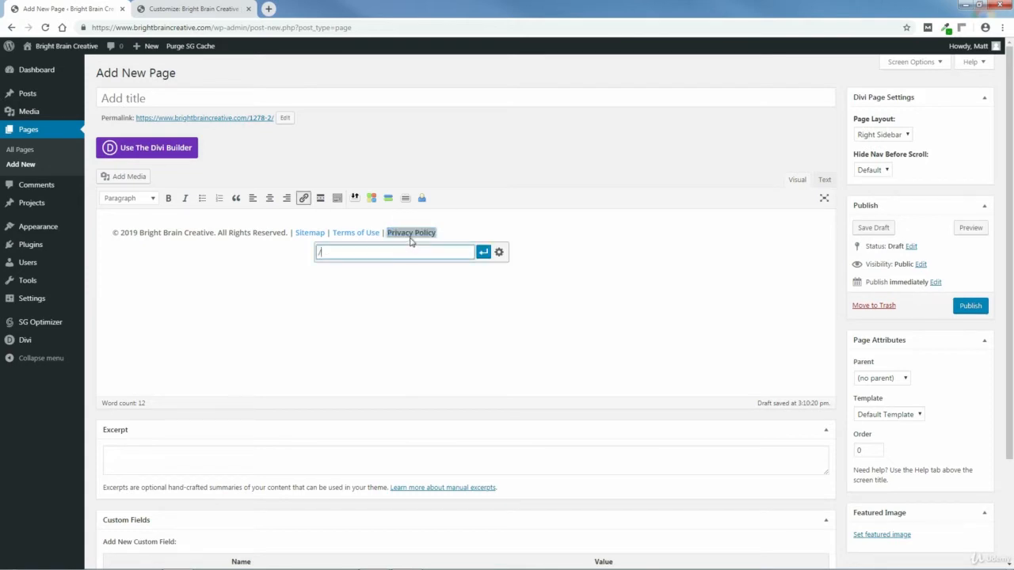
{"action": "type", "text": "privacy"}
{"action": "left_click", "coordinate": [481, 253]}
{"action": "left_click", "coordinate": [471, 260]}
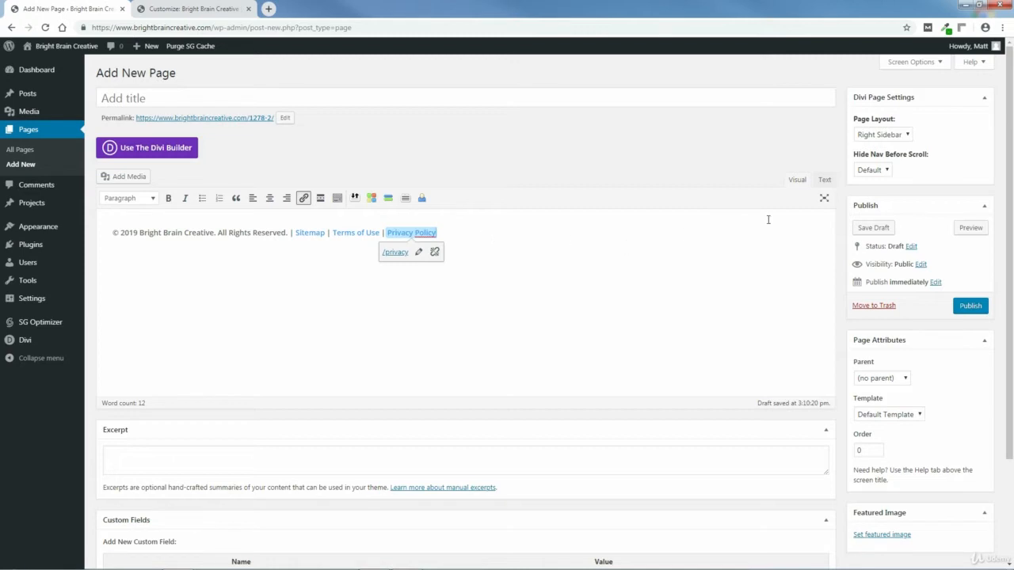
{"action": "left_click", "coordinate": [825, 181]}
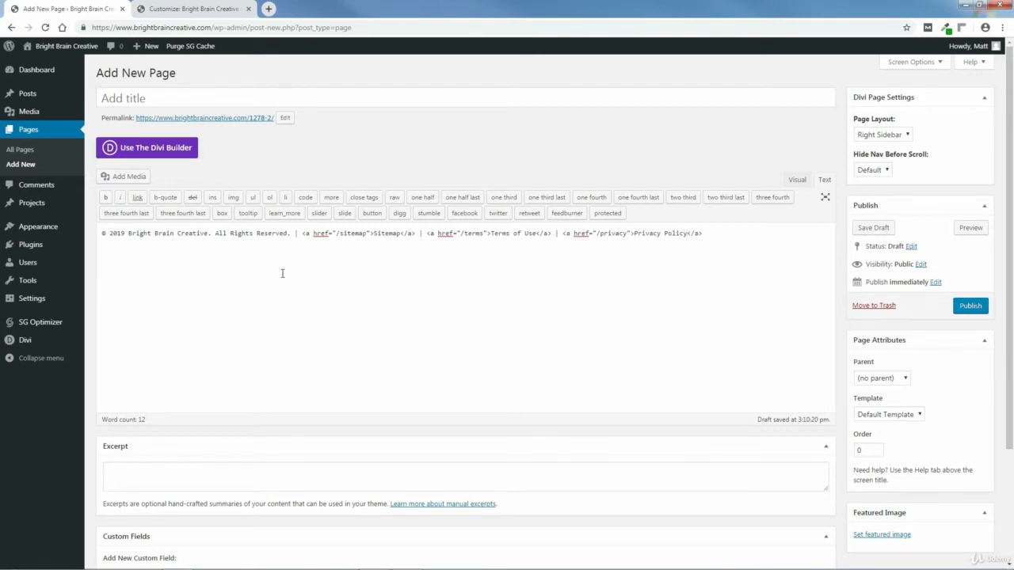
Step: Copy the entire copyright line HTML and return to the Customizer's Bottom Bar settings
{"action": "left_click_drag", "start_coordinate": [705, 233], "coordinate": [104, 235]}
{"action": "right_click", "coordinate": [112, 237]}
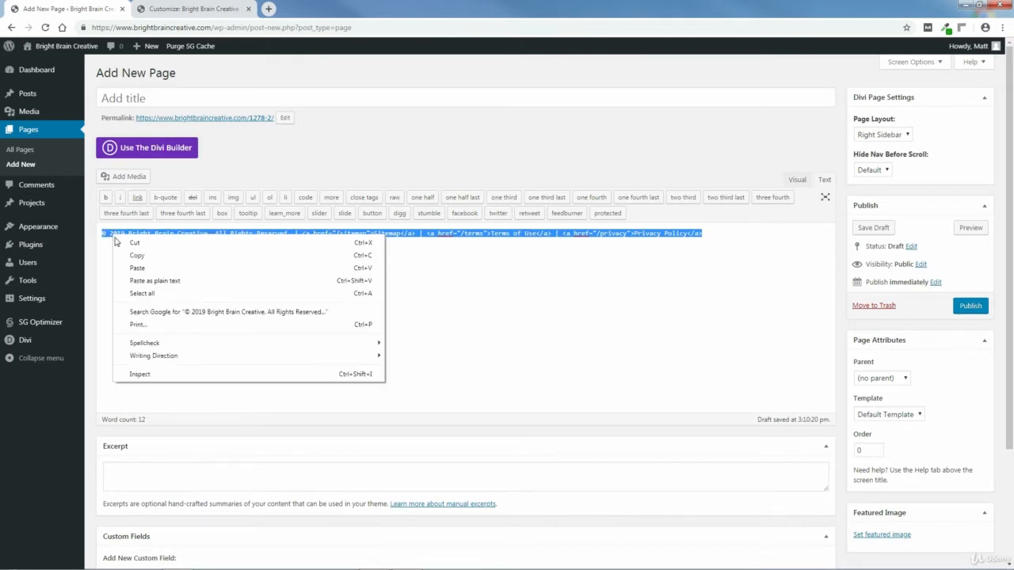
{"action": "left_click", "coordinate": [130, 257]}
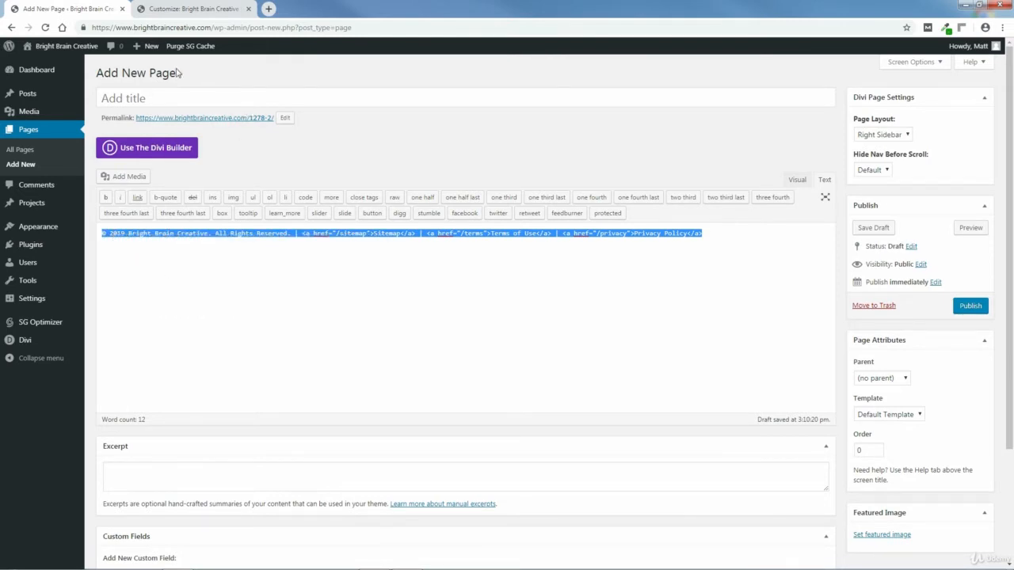
{"action": "left_click", "coordinate": [155, 10]}
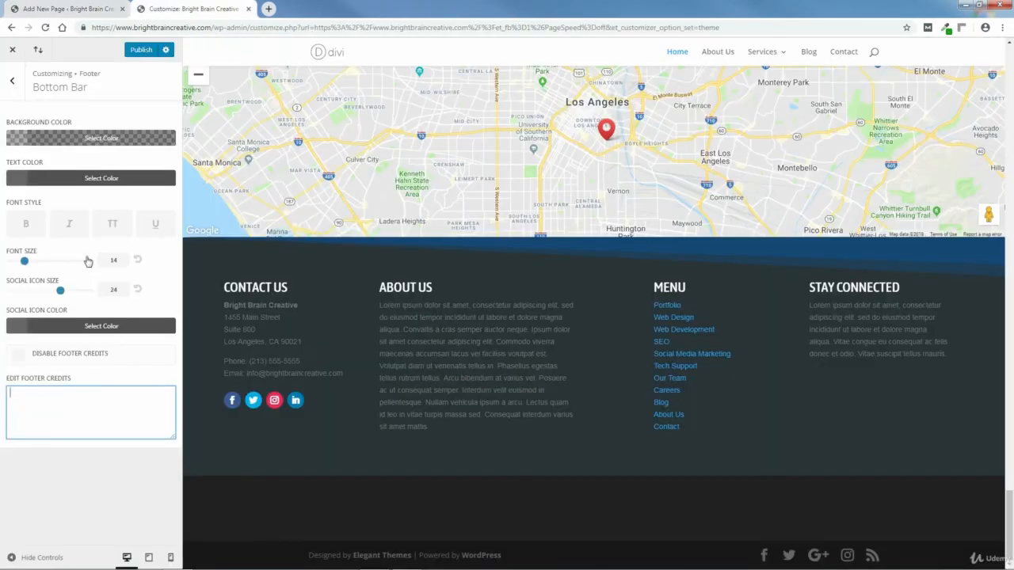
Step: Paste the copyright HTML into Edit Footer Credits and return to the Footer panel
{"action": "right_click", "coordinate": [34, 392]}
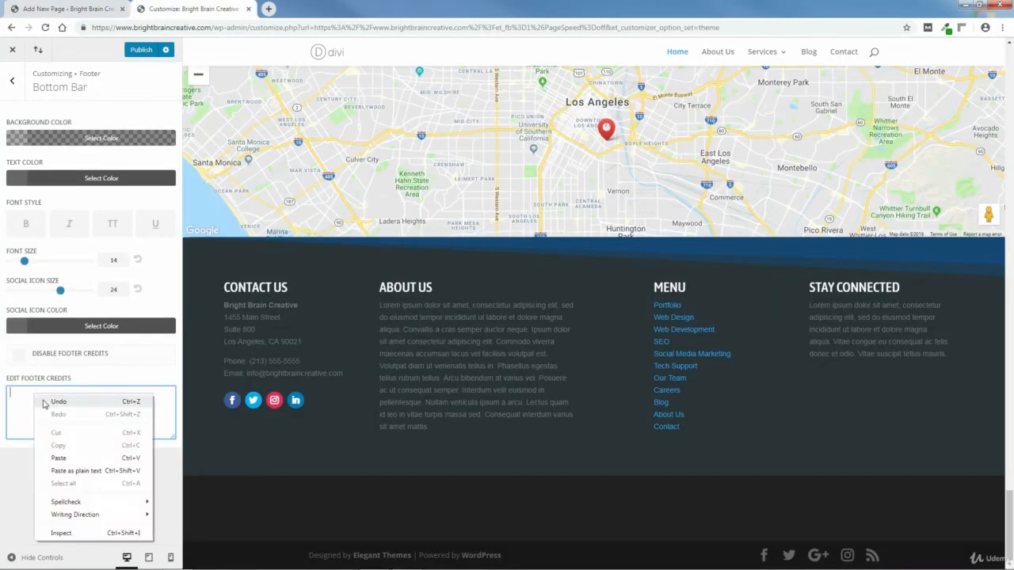
{"action": "left_click", "coordinate": [57, 460]}
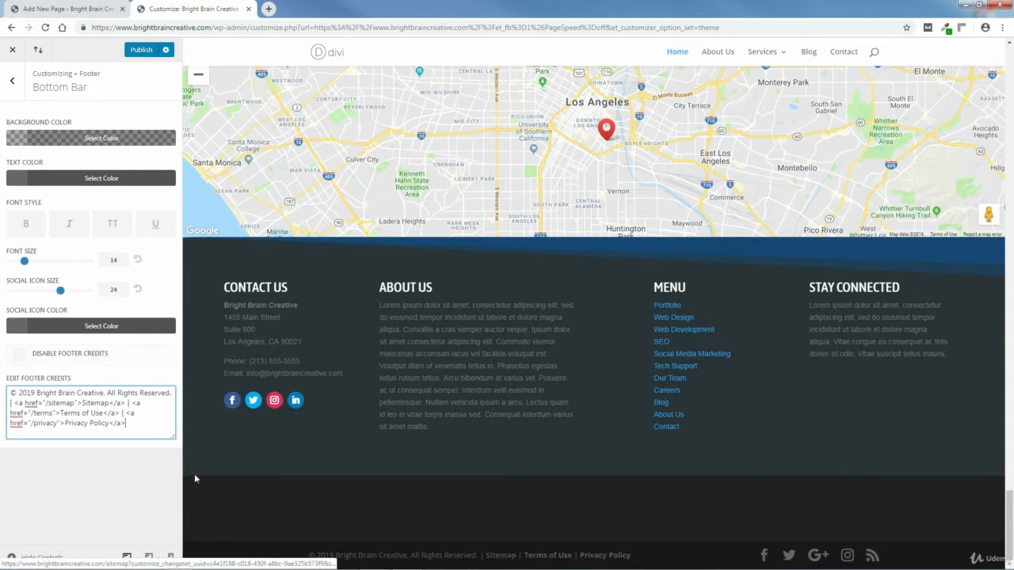
{"action": "left_click", "coordinate": [13, 84]}
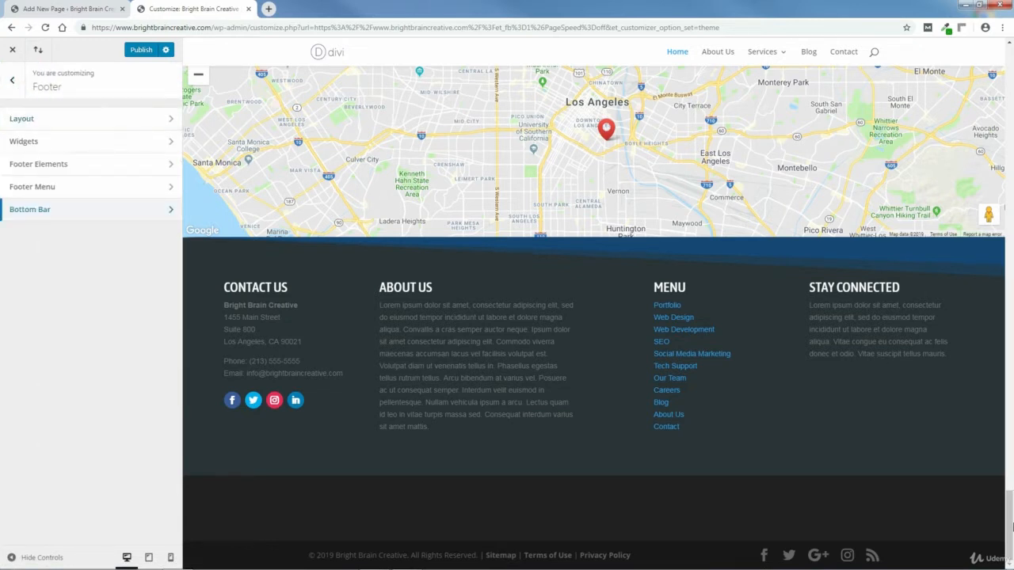
Step: In Footer Elements, toggle Show Social Icons off and back on, then back out to the main list
{"action": "left_click_drag", "start_coordinate": [1010, 496], "coordinate": [1010, 45]}
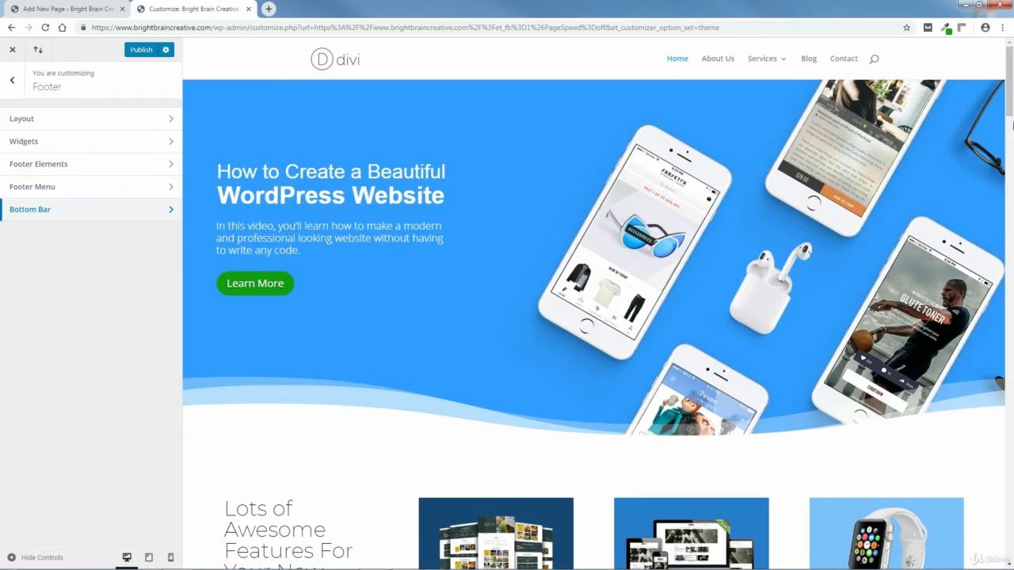
{"action": "left_click_drag", "start_coordinate": [1008, 98], "coordinate": [1008, 543]}
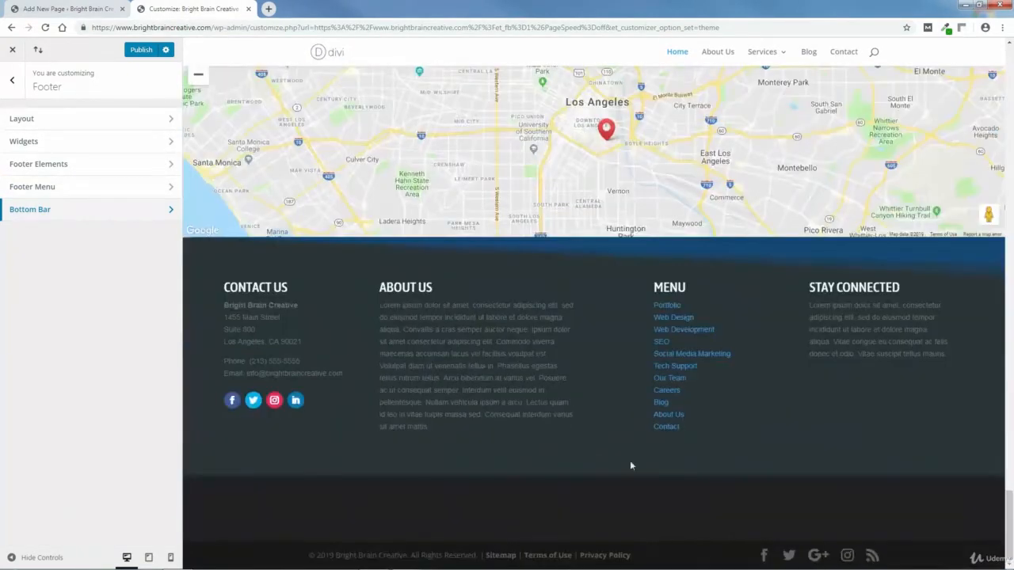
{"action": "left_click", "coordinate": [42, 165]}
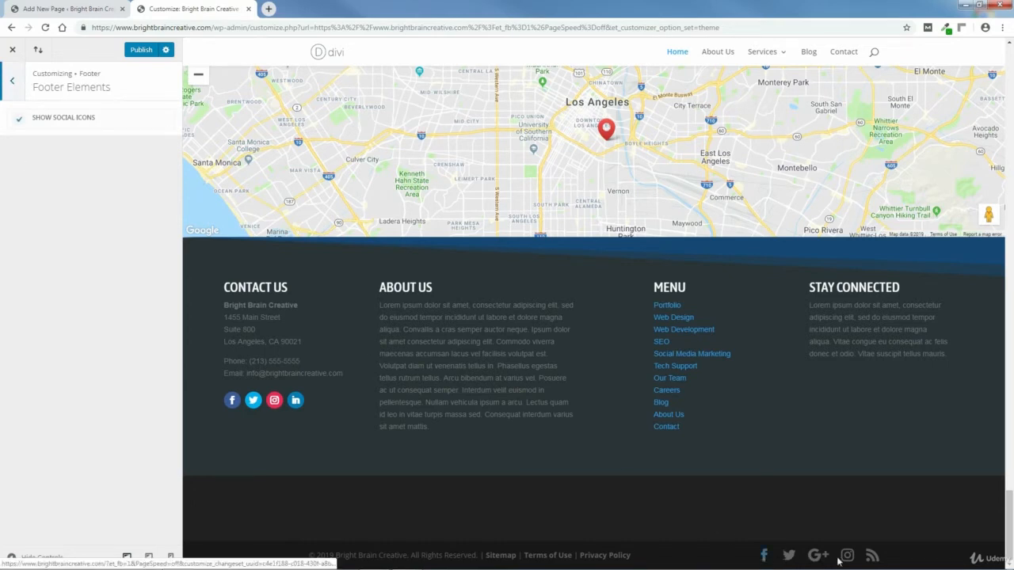
{"action": "left_click", "coordinate": [19, 121]}
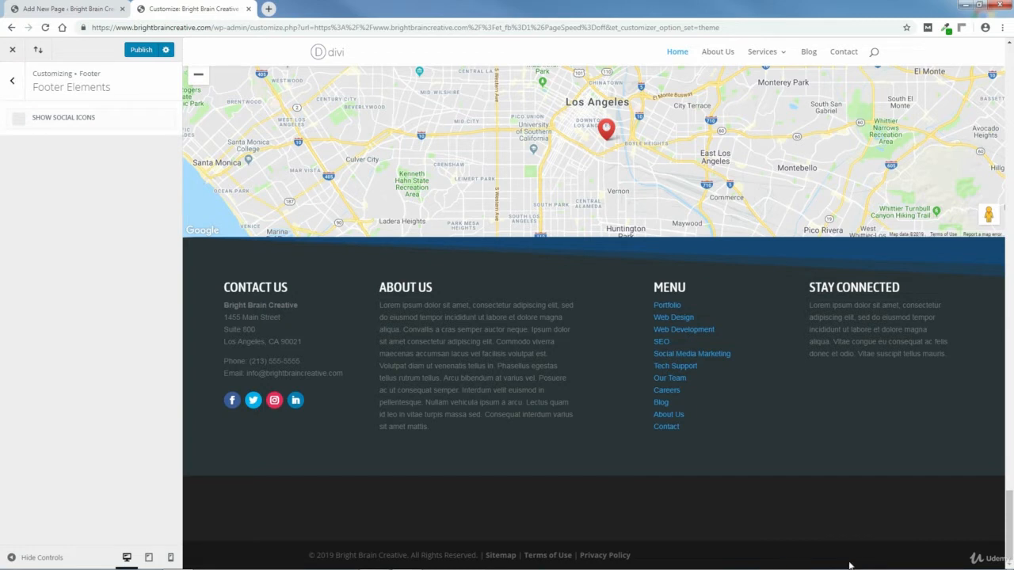
{"action": "left_click", "coordinate": [19, 121]}
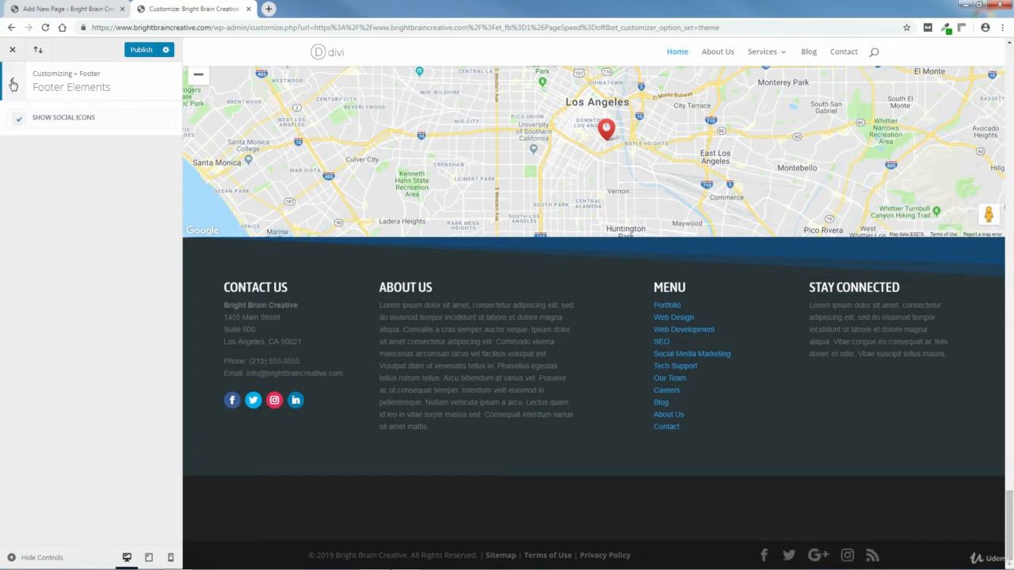
{"action": "left_click", "coordinate": [12, 83]}
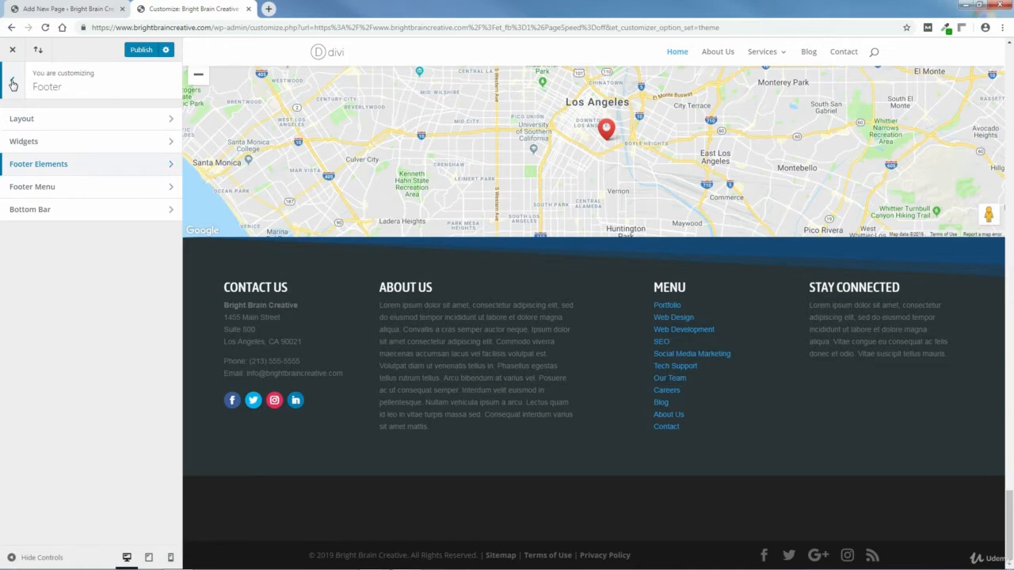
{"action": "left_click", "coordinate": [12, 82]}
{"action": "scroll", "coordinate": [1010, 491], "scroll_direction": "up", "scroll_amount": 3}
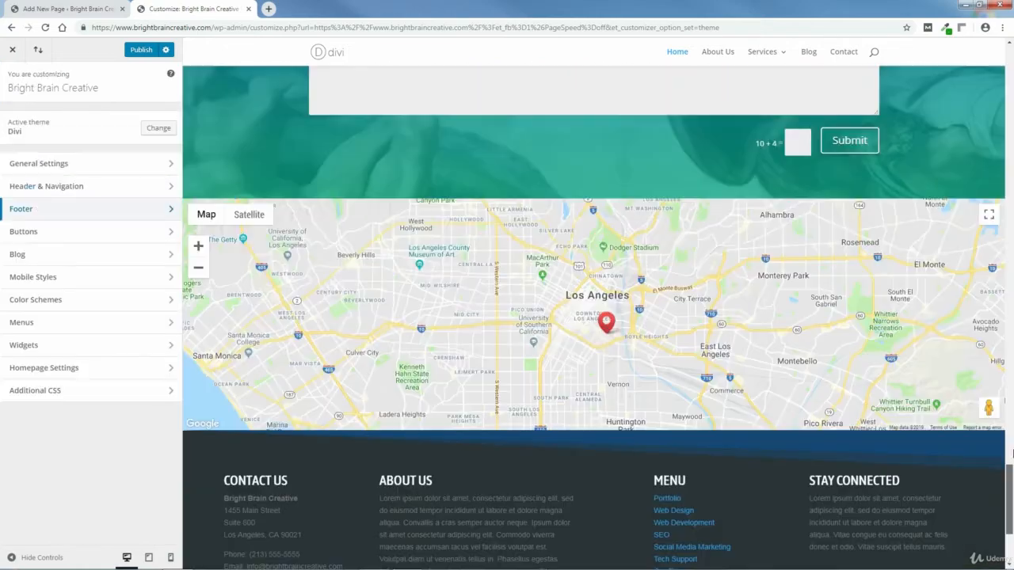
Step: Navigate to Header & Navigation > Header Elements
{"action": "left_click_drag", "start_coordinate": [1012, 454], "coordinate": [1010, 31]}
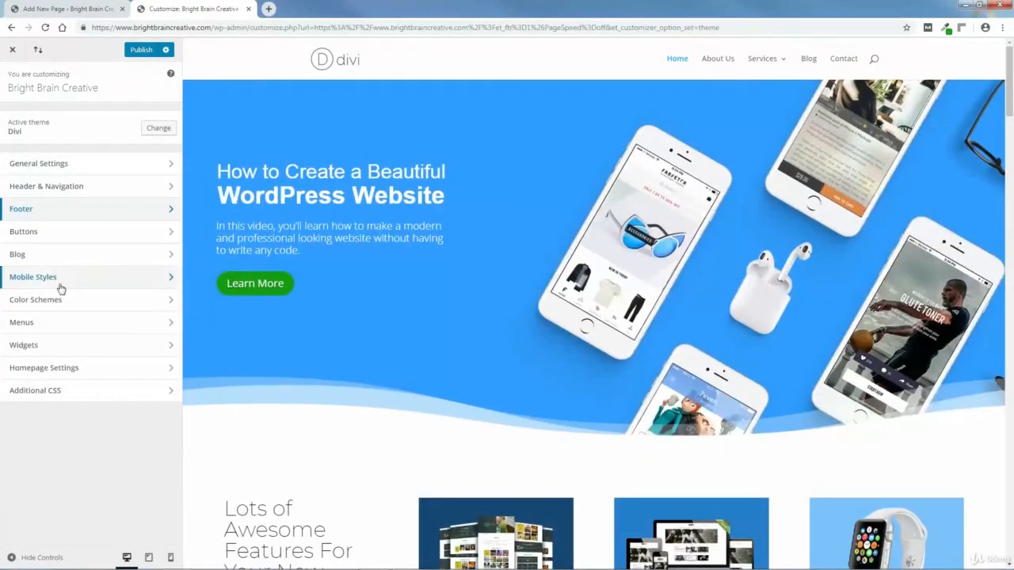
{"action": "left_click", "coordinate": [57, 189]}
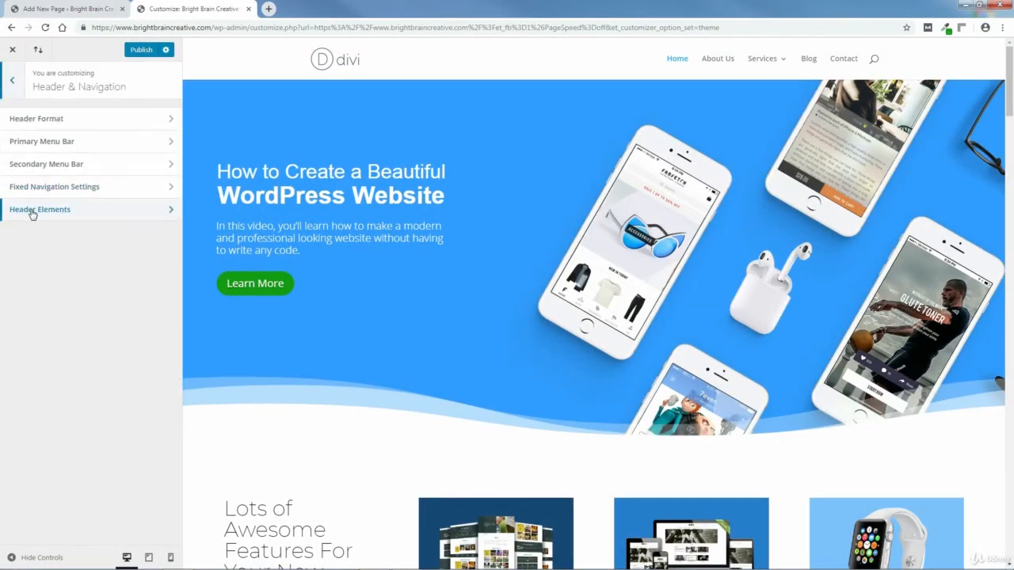
{"action": "left_click", "coordinate": [35, 210]}
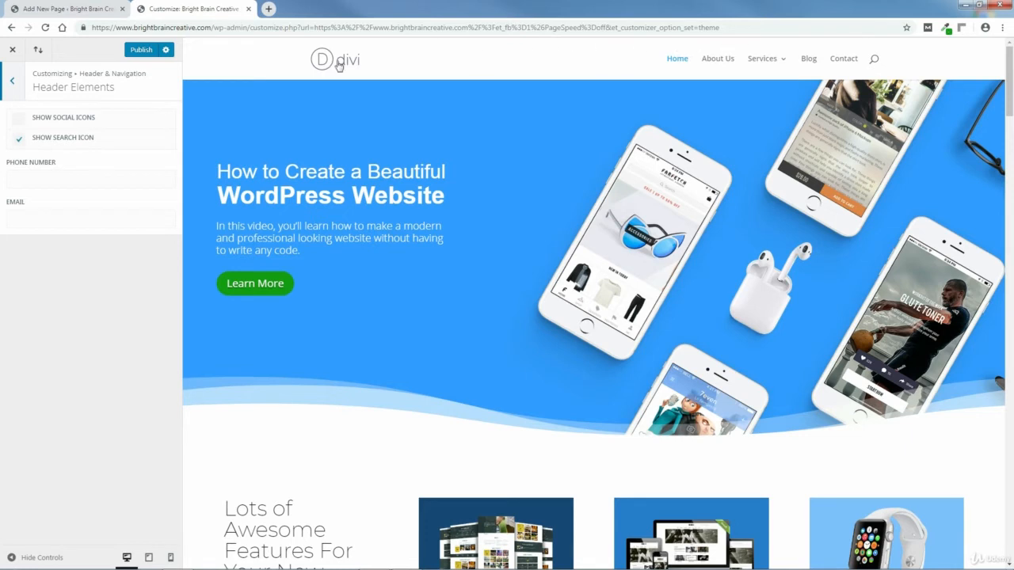
Step: Fill the header's Phone Number and Email fields with the business phone and contact e-mail
{"action": "left_click", "coordinate": [67, 179]}
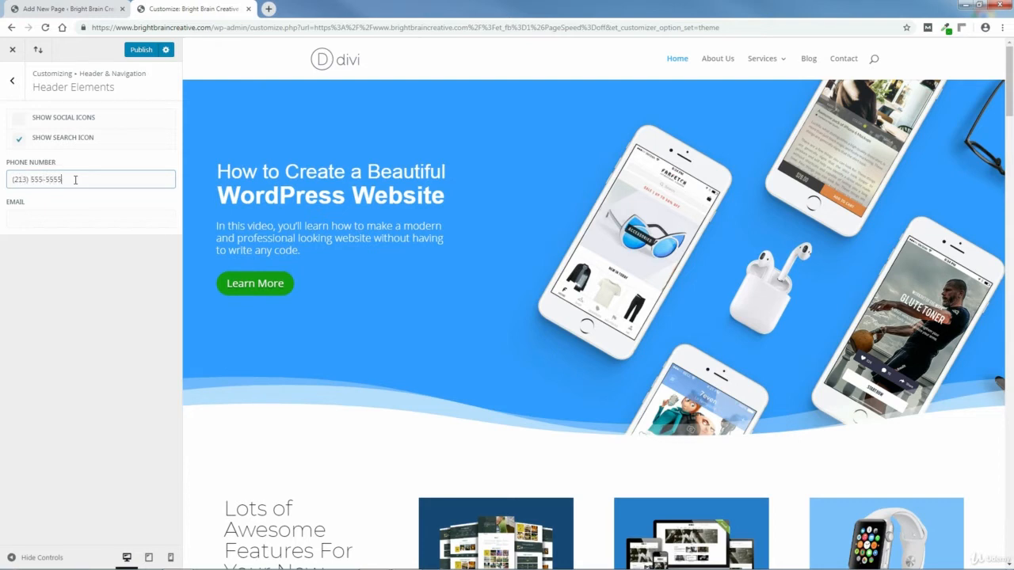
{"action": "left_click", "coordinate": [43, 220]}
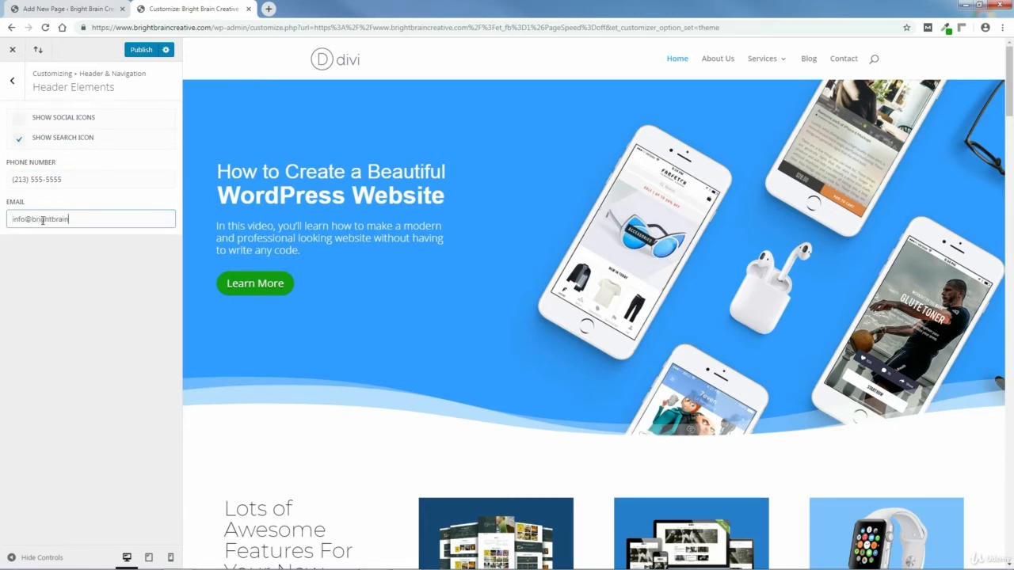
Step: Open the Secondary Menu Bar background colour picker and sample the dark blue from the page
{"action": "left_click", "coordinate": [12, 80]}
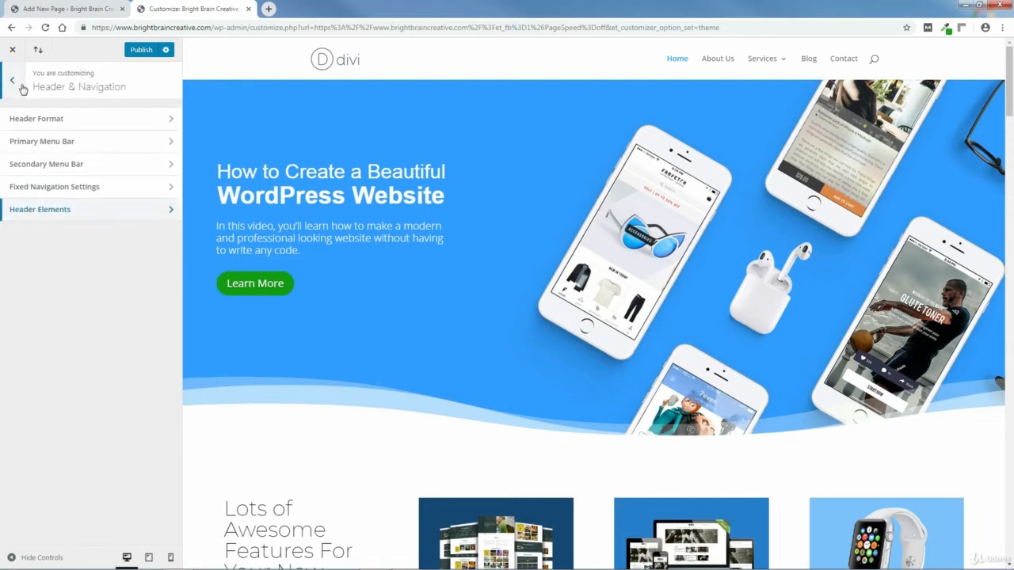
{"action": "left_click", "coordinate": [46, 167]}
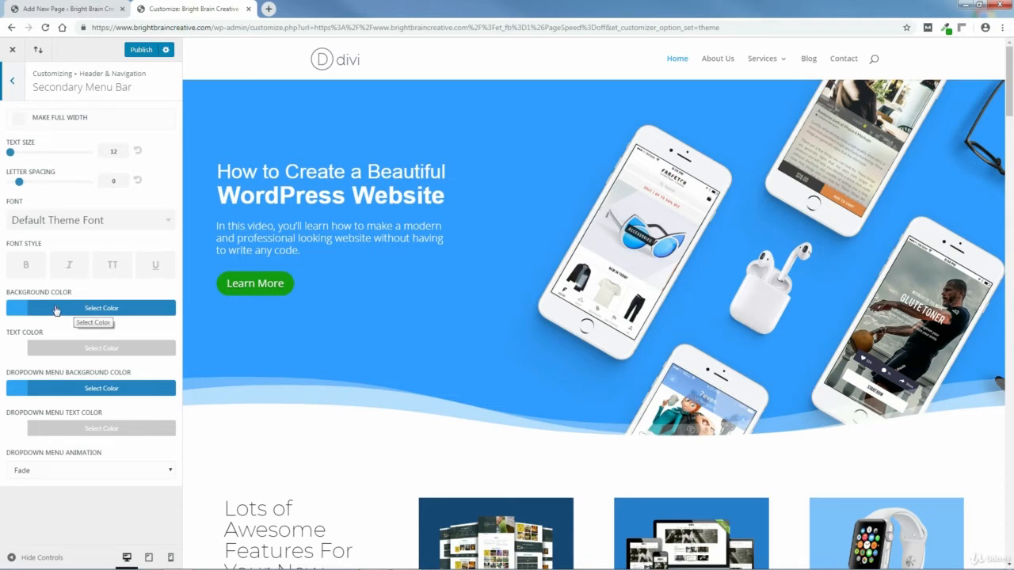
{"action": "left_click", "coordinate": [20, 310]}
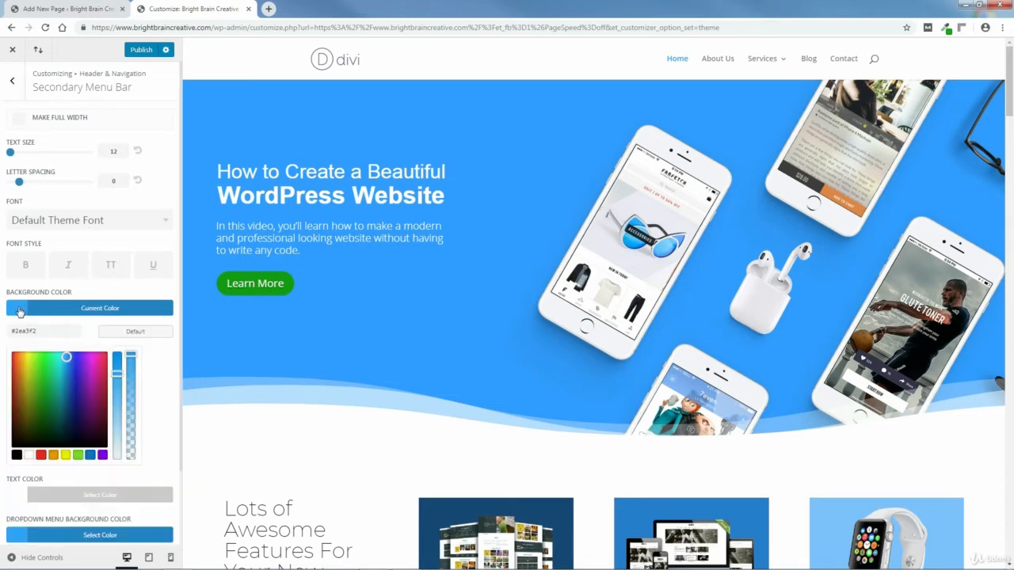
{"action": "left_click_drag", "start_coordinate": [1009, 87], "coordinate": [1010, 155]}
{"action": "scroll", "coordinate": [856, 244], "scroll_direction": "down", "scroll_amount": 8}
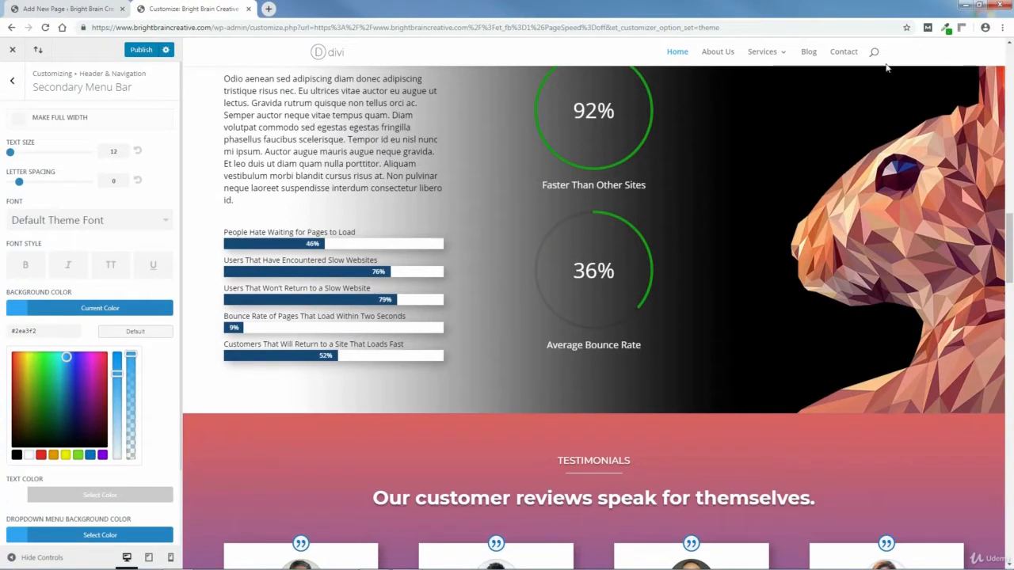
{"action": "left_click", "coordinate": [945, 29]}
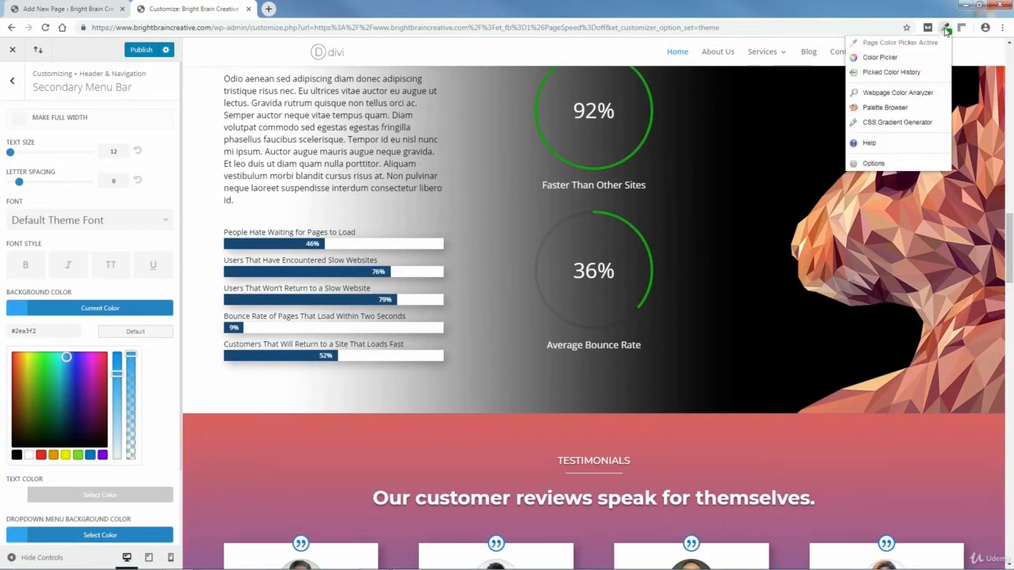
{"action": "left_click", "coordinate": [268, 270]}
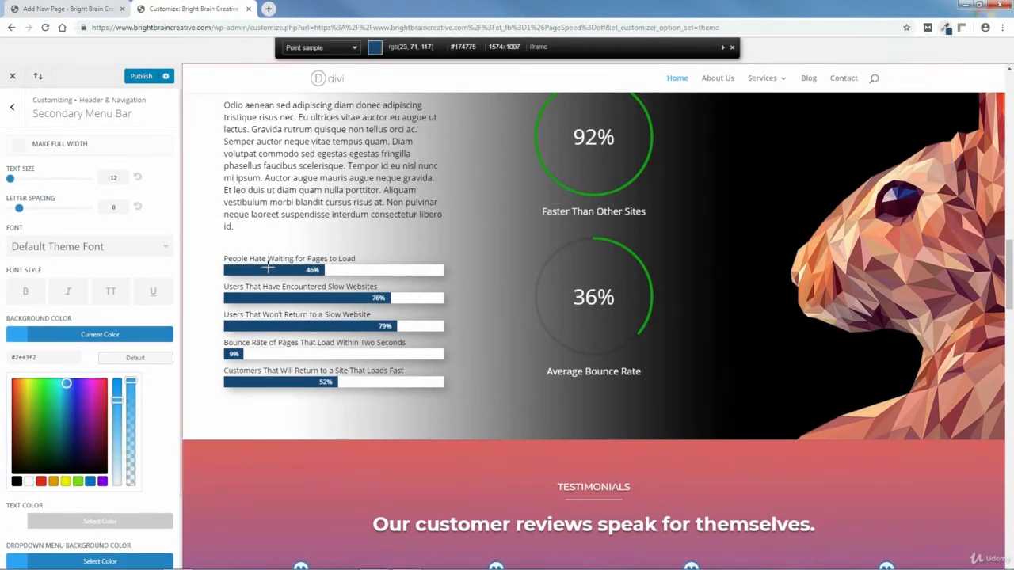
Step: Replace the #2ea3f2 background value with #174775 and apply it as the current colour
{"action": "left_click", "coordinate": [270, 274]}
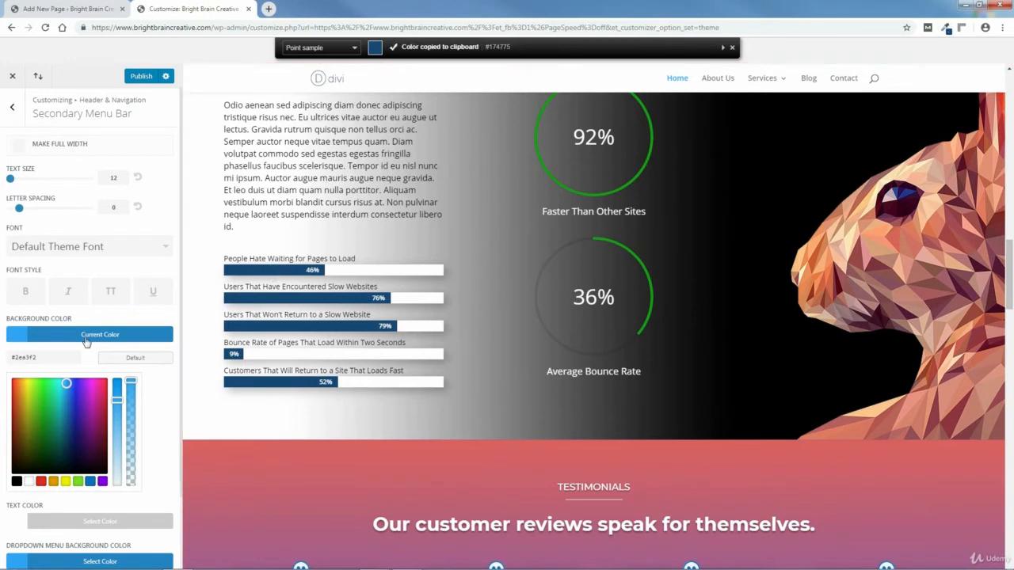
{"action": "left_click", "coordinate": [41, 358]}
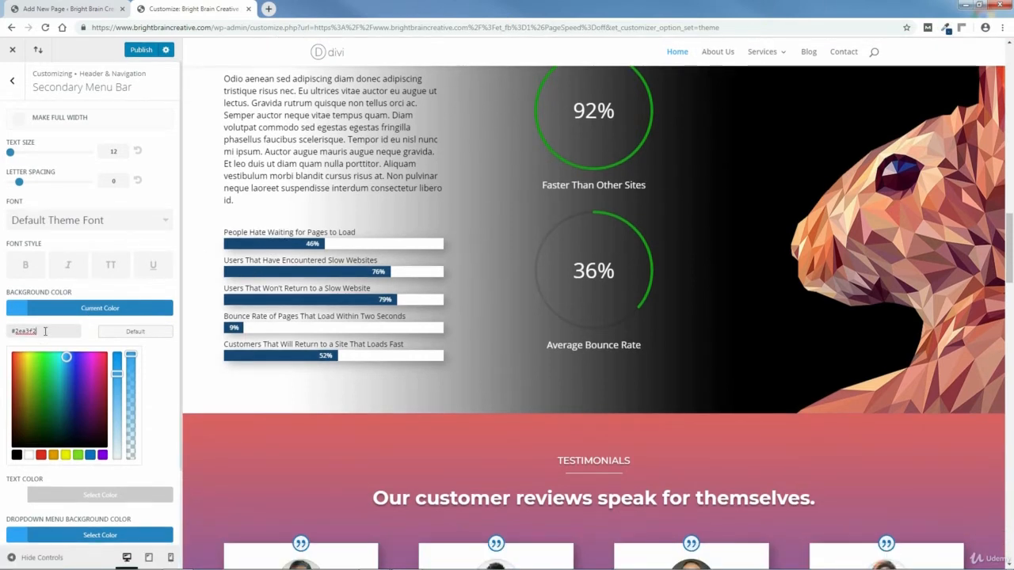
{"action": "left_click_drag", "start_coordinate": [45, 331], "coordinate": [16, 333]}
{"action": "right_click", "coordinate": [23, 331]}
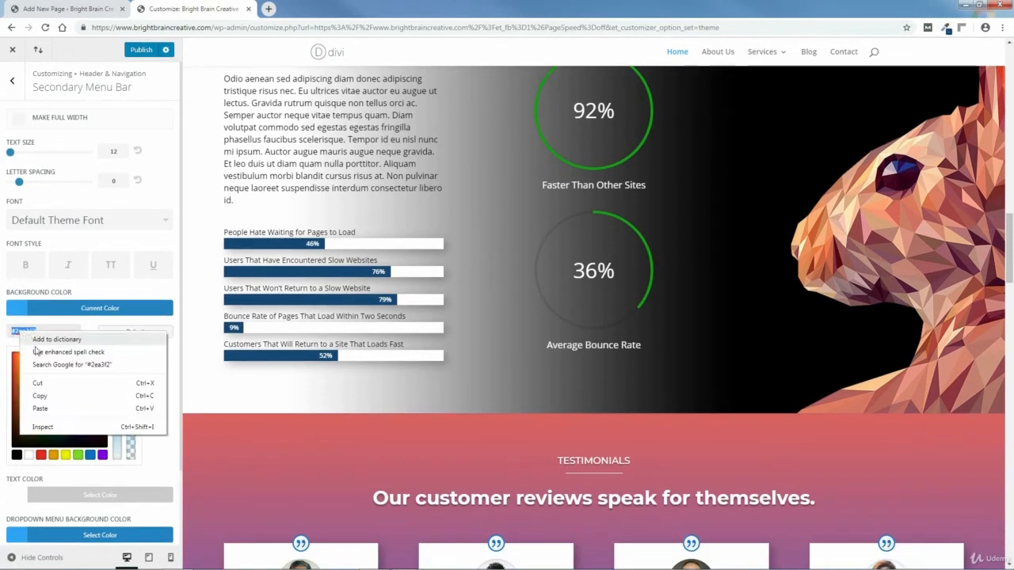
{"action": "left_click", "coordinate": [48, 410]}
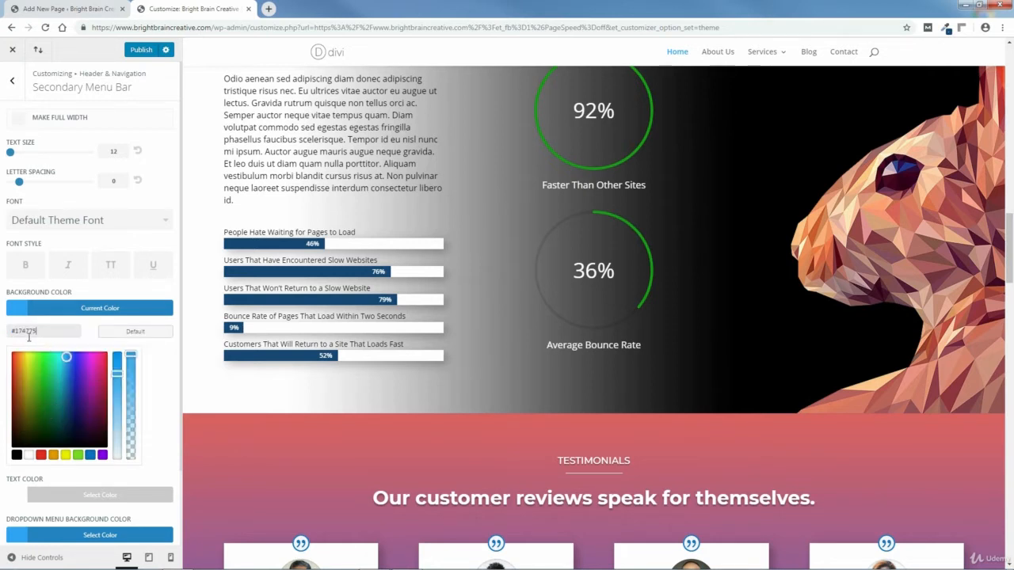
{"action": "left_click", "coordinate": [157, 360]}
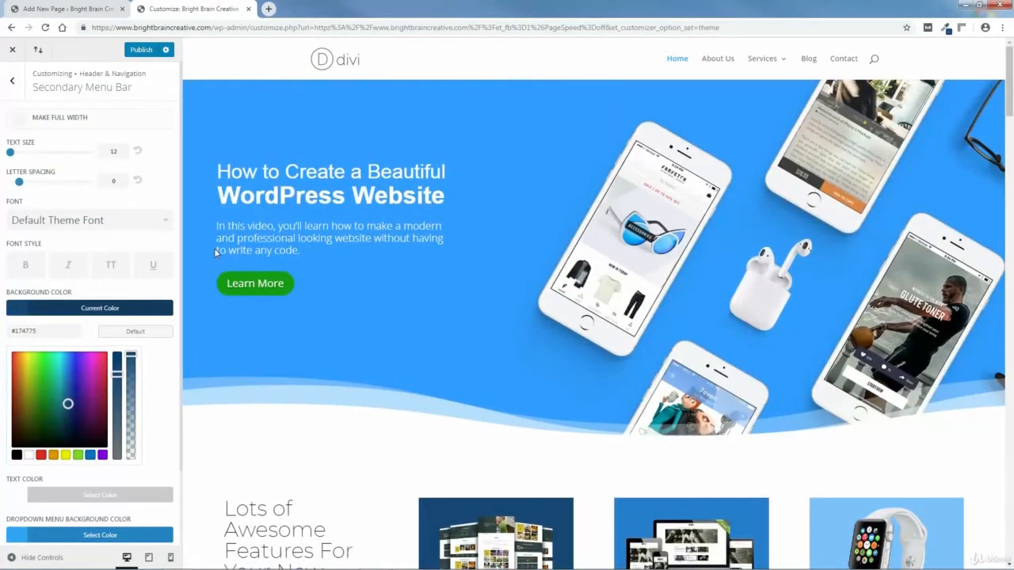
Step: Tick Make Full Width for the secondary menu bar, change Text Size from 12 to 14, and publish
{"action": "left_click", "coordinate": [19, 119]}
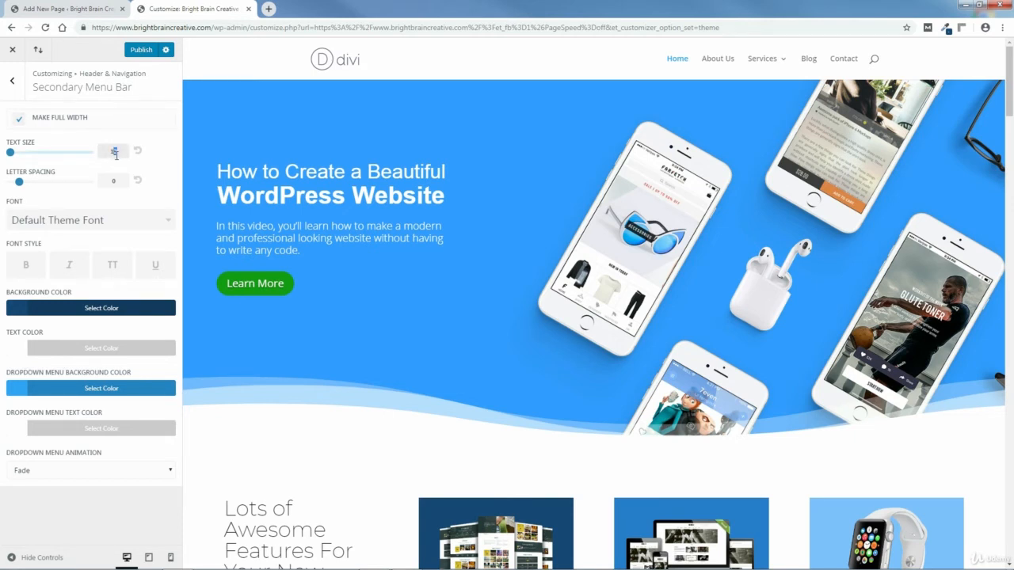
{"action": "type", "text": "4"}
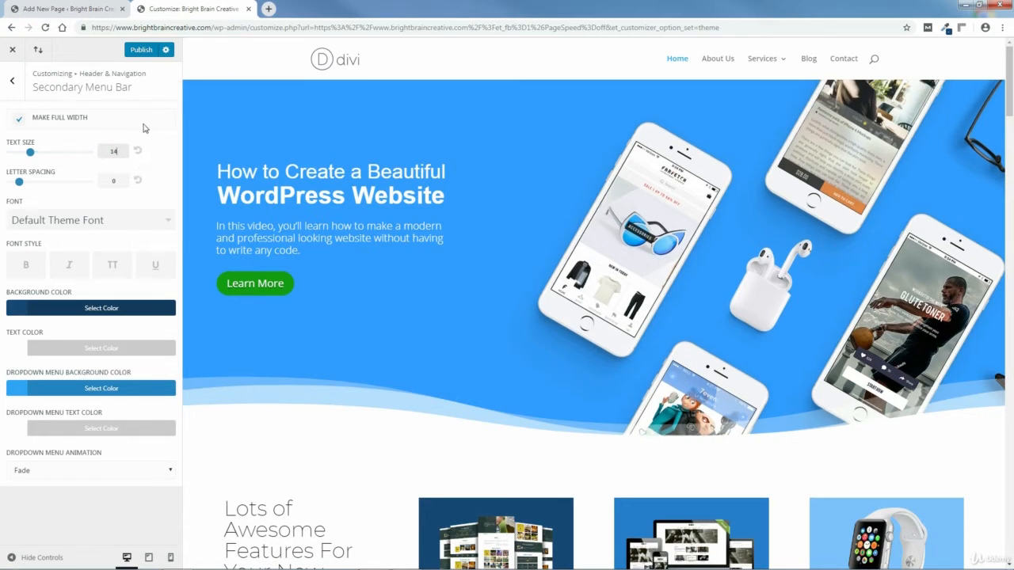
{"action": "left_click", "coordinate": [143, 52]}
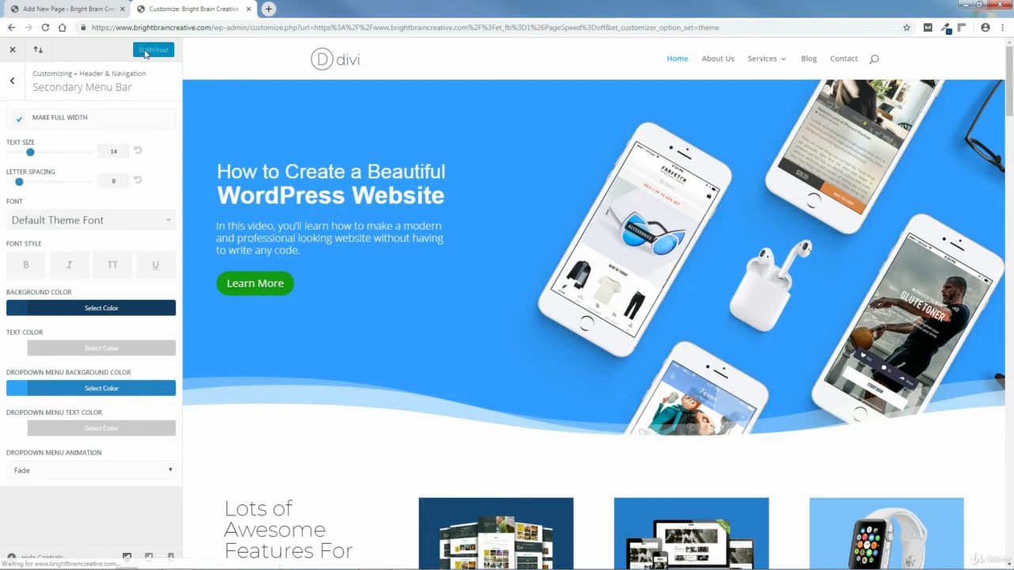
Step: After viewing the live site, reopen Secondary Menu Bar settings and publish Text Size reset to 12
{"action": "left_click", "coordinate": [14, 53]}
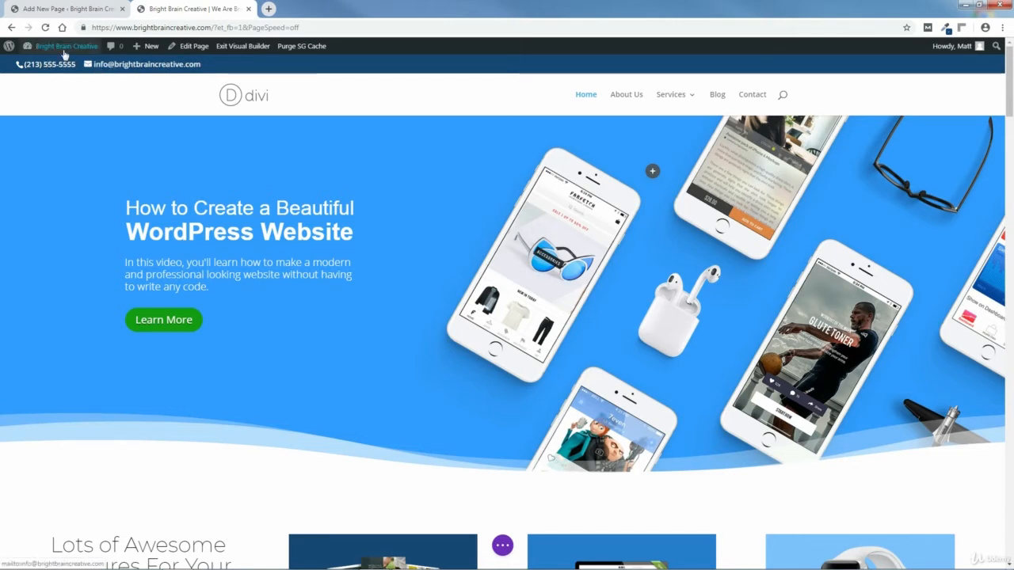
{"action": "mouse_move", "coordinate": [36, 45]}
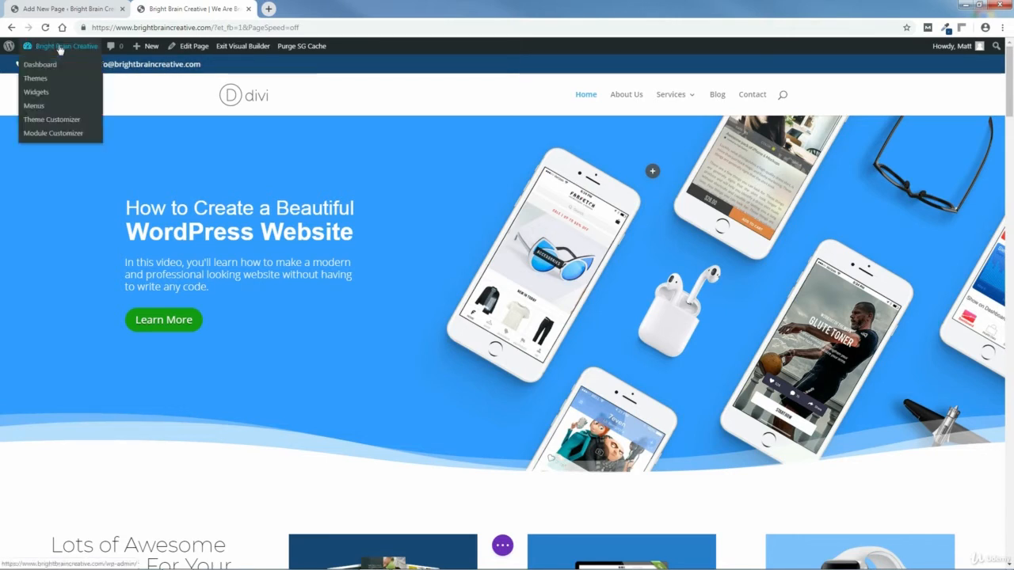
{"action": "left_click", "coordinate": [40, 120]}
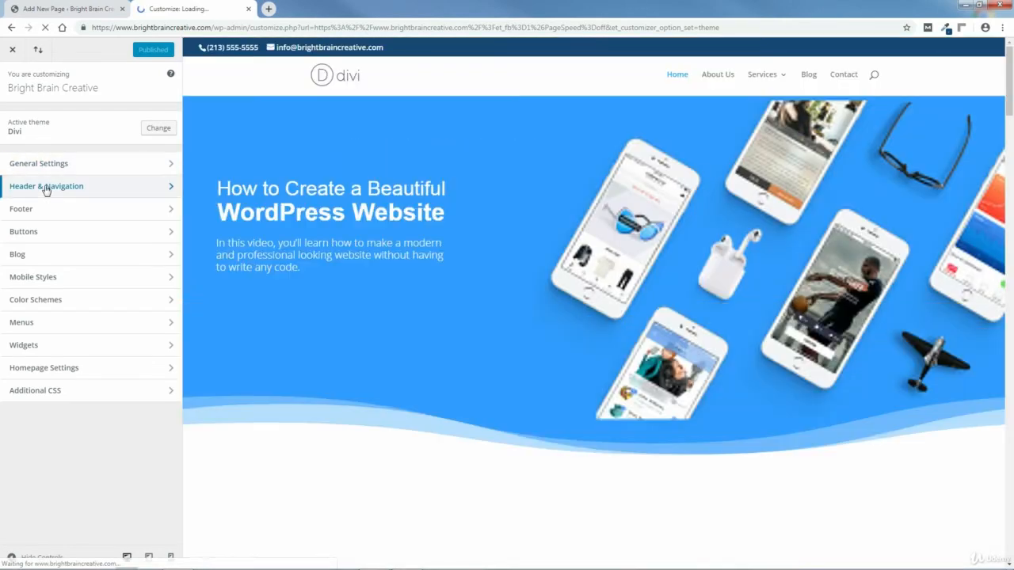
{"action": "left_click", "coordinate": [46, 188]}
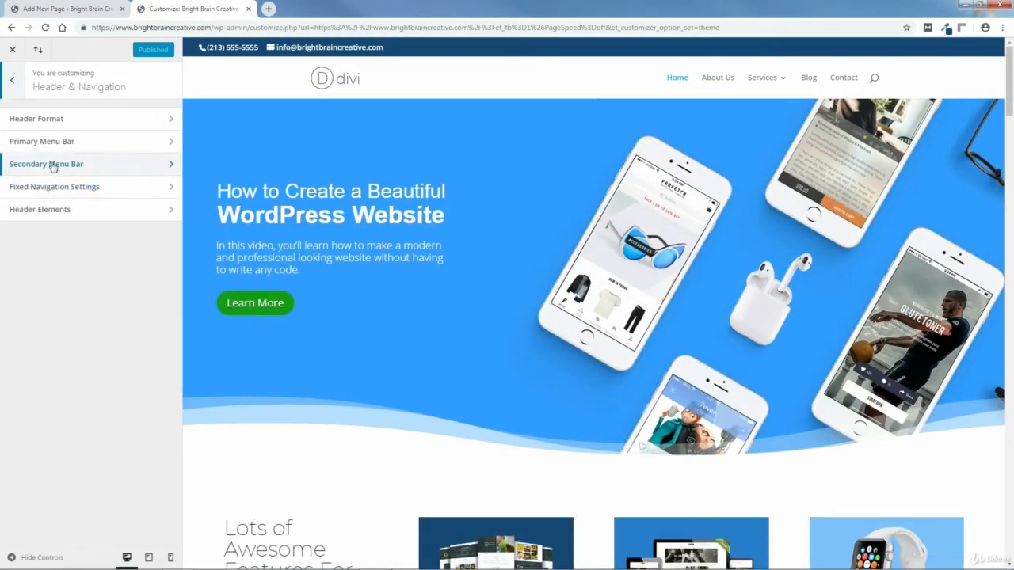
{"action": "left_click", "coordinate": [50, 165]}
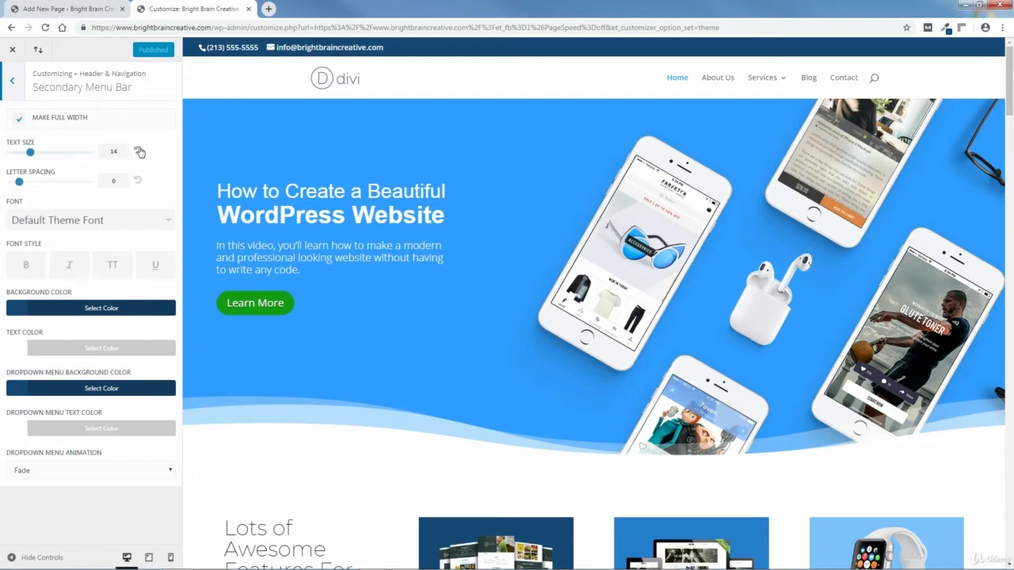
{"action": "left_click", "coordinate": [139, 153]}
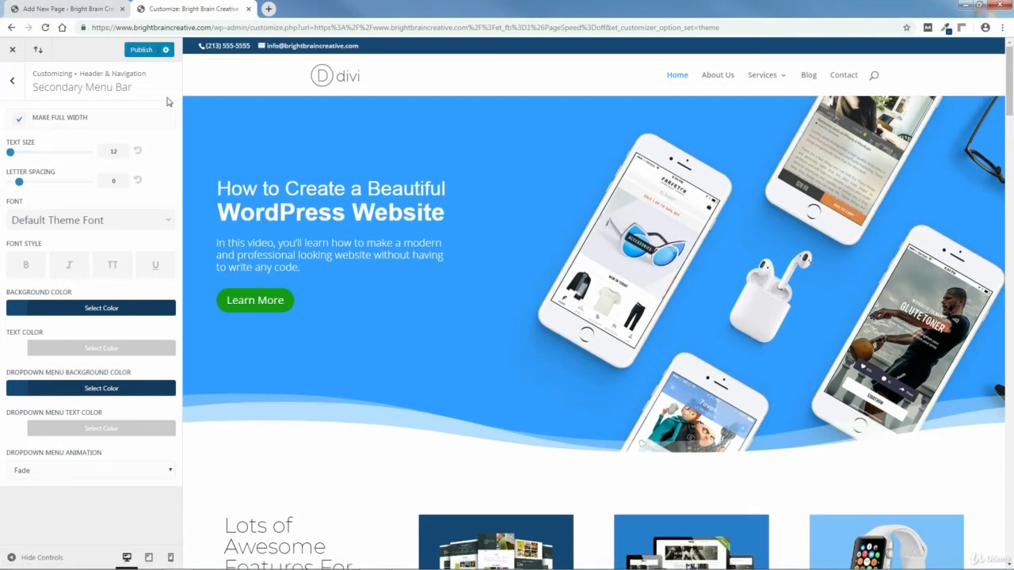
{"action": "left_click", "coordinate": [140, 51]}
Step: Close the Customizer and leave the unsaved Add New Page draft for the Dashboard
{"action": "left_click", "coordinate": [13, 51]}
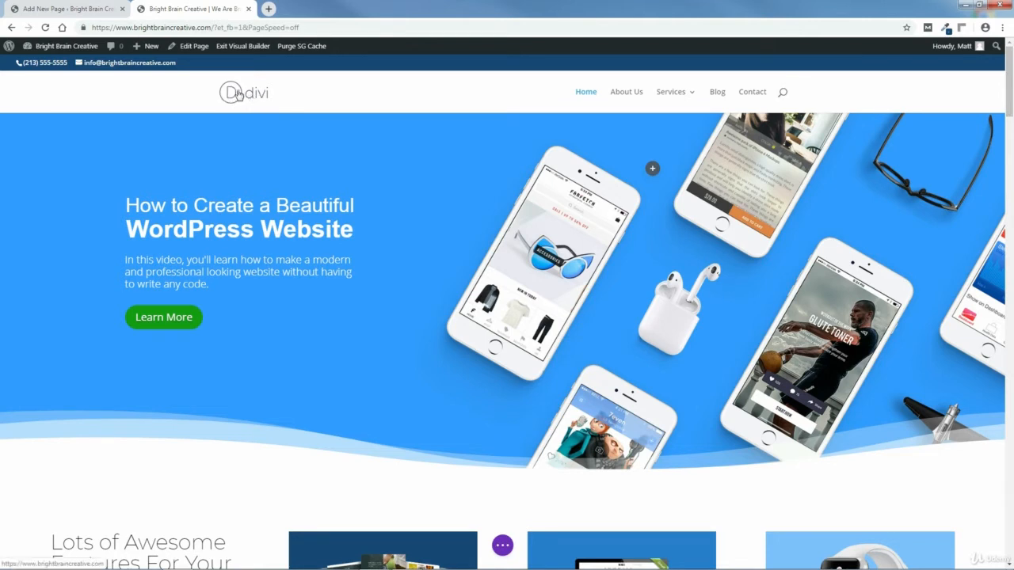
{"action": "left_click", "coordinate": [57, 12]}
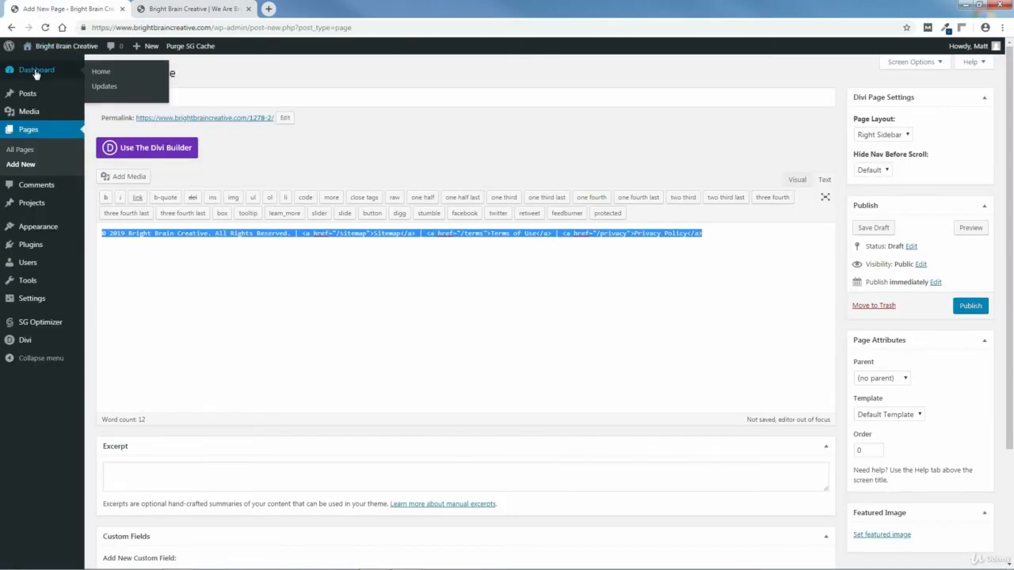
{"action": "left_click", "coordinate": [35, 70]}
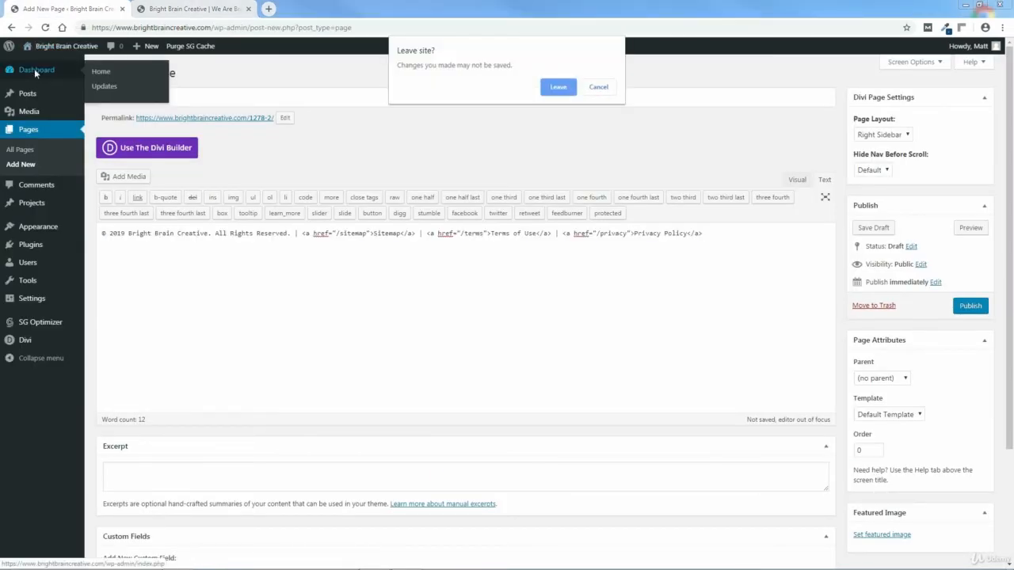
{"action": "left_click", "coordinate": [558, 87]}
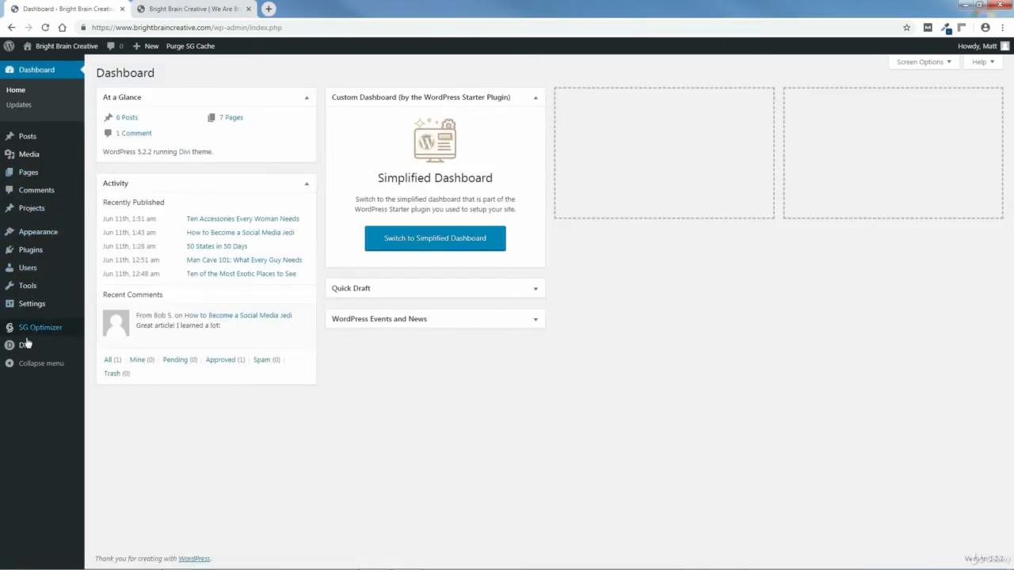
{"action": "mouse_move", "coordinate": [26, 346]}
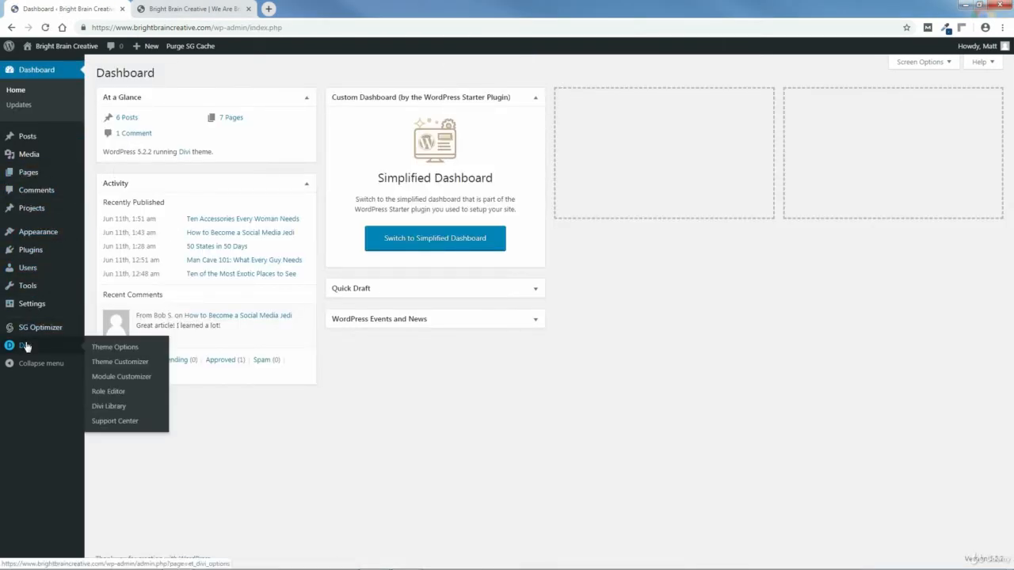
Step: In Divi Theme Options, upload Bright-Brain-Creative-Logo-1.png from the LOGO IMAGE folder as a logo image
{"action": "left_click", "coordinate": [110, 349]}
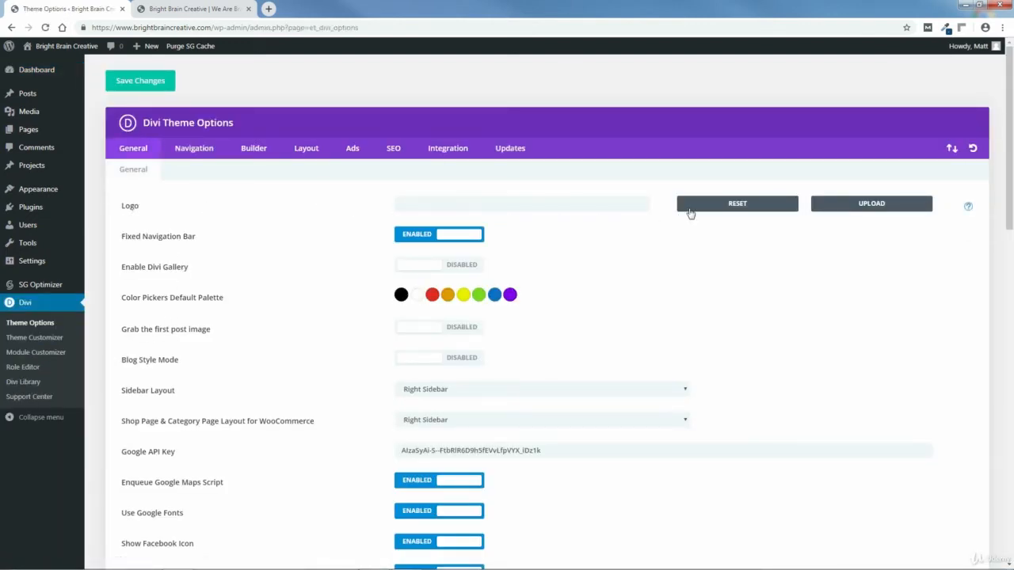
{"action": "left_click", "coordinate": [874, 206]}
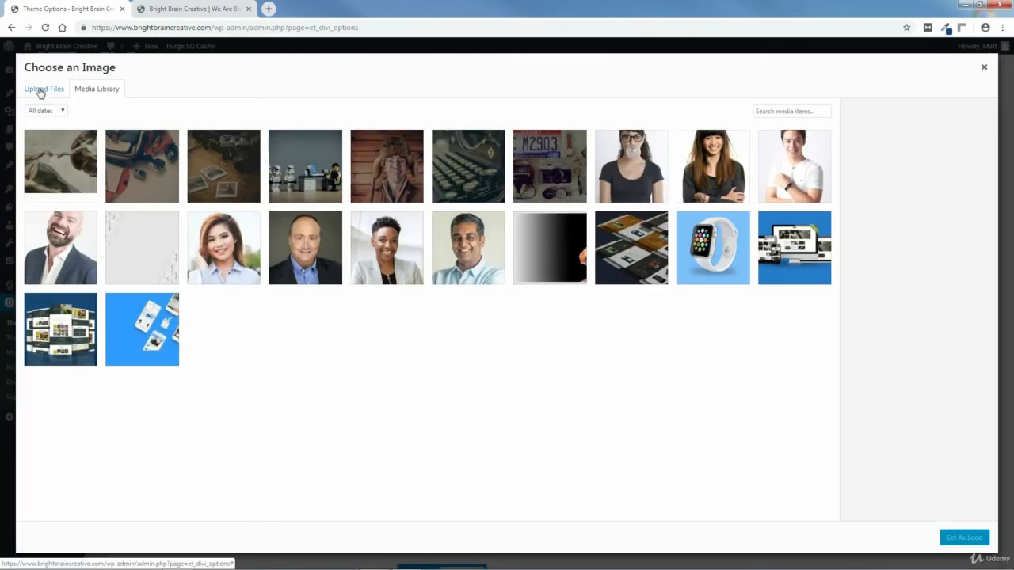
{"action": "left_click", "coordinate": [41, 91]}
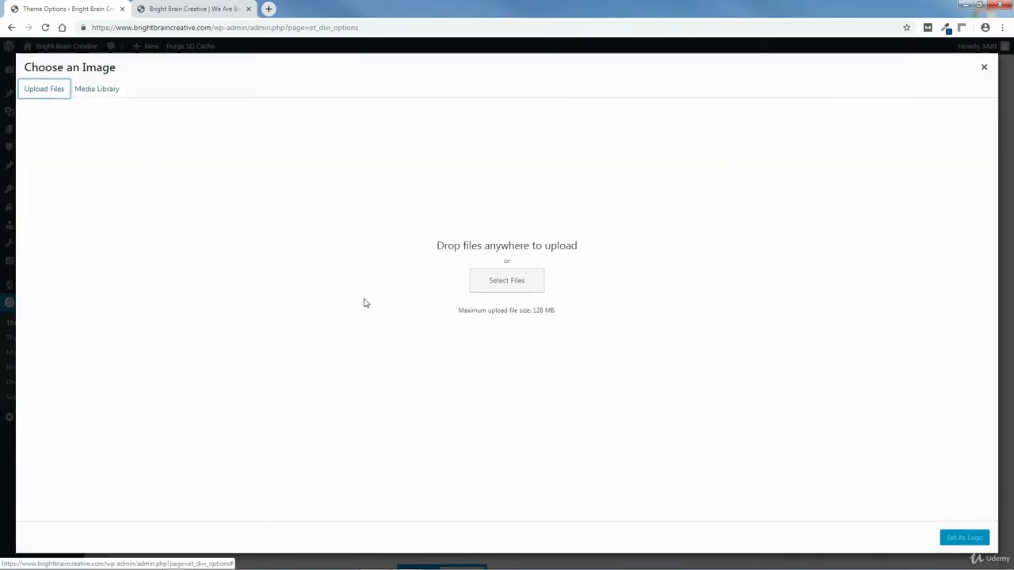
{"action": "left_click", "coordinate": [504, 282]}
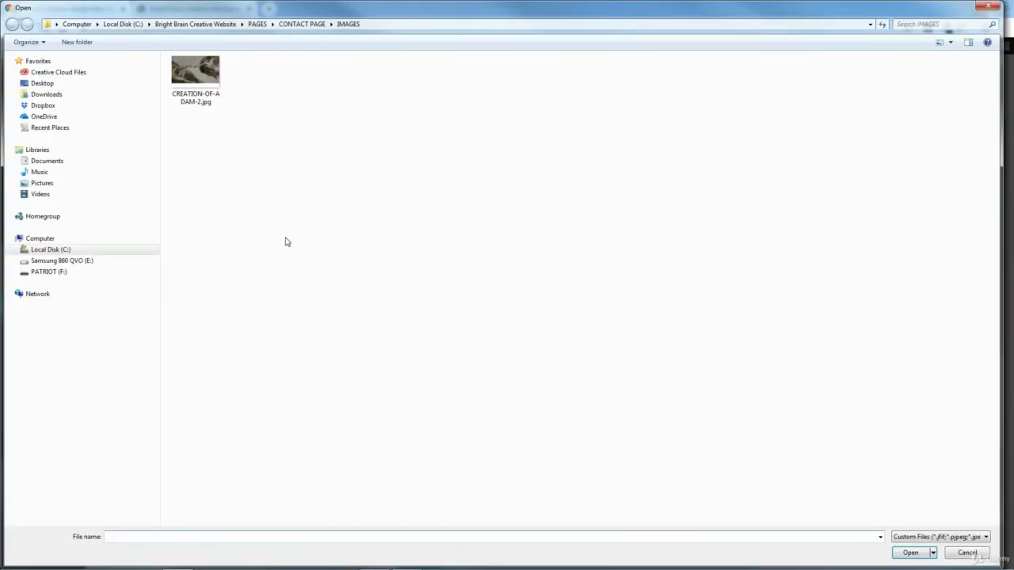
{"action": "left_click", "coordinate": [51, 249]}
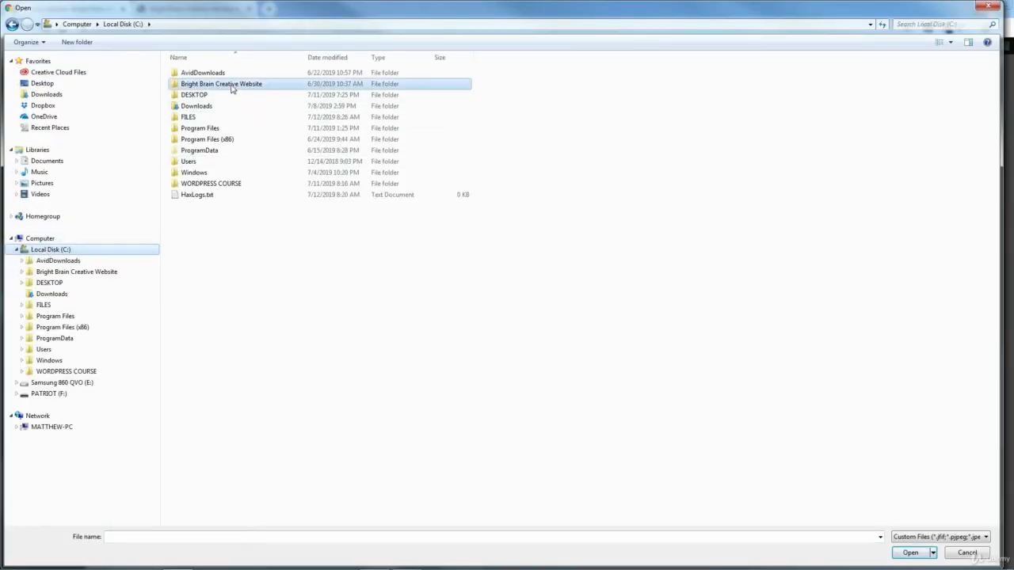
{"action": "double_click", "coordinate": [232, 85]}
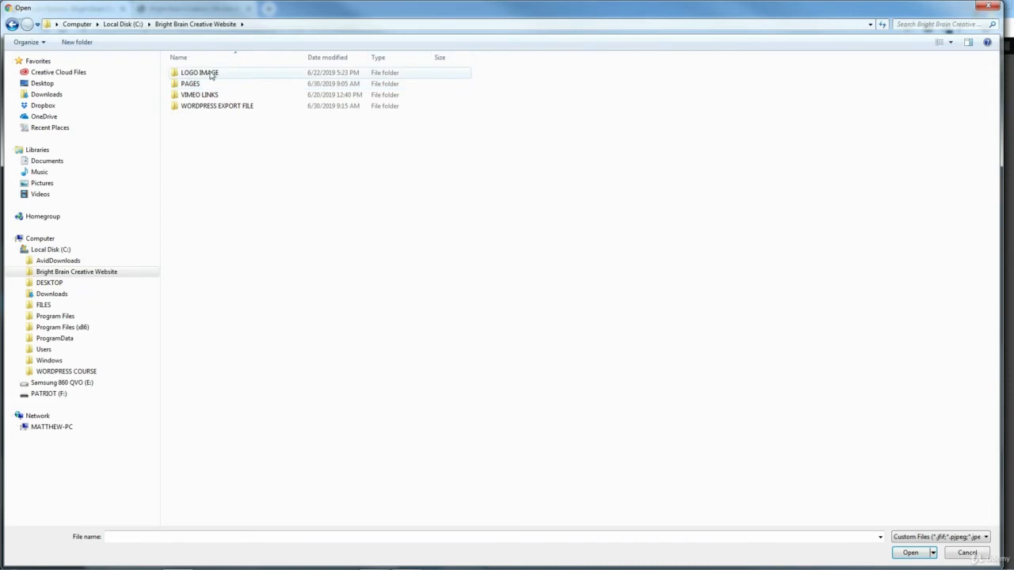
{"action": "double_click", "coordinate": [210, 75]}
{"action": "left_click", "coordinate": [200, 77]}
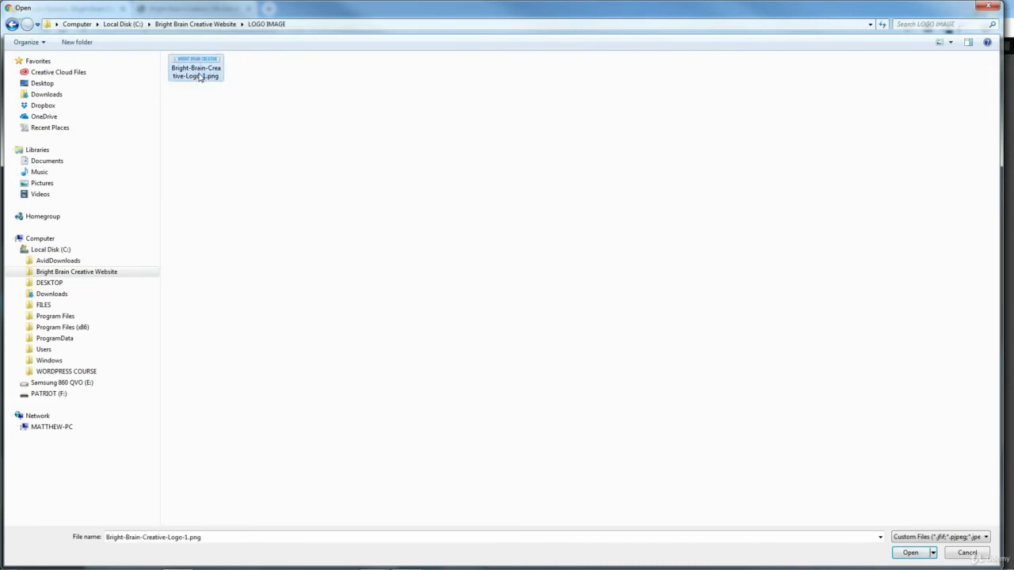
{"action": "left_click", "coordinate": [908, 552]}
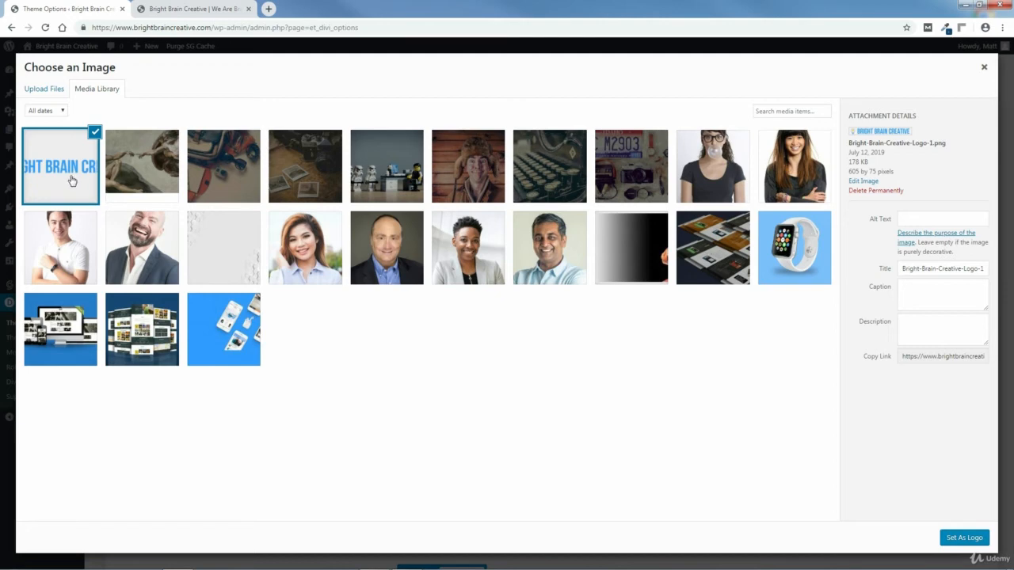
Step: Set the uploaded Bright-Brain-Creative-Logo-1.png as the site logo and save the Divi Theme Options
{"action": "left_click", "coordinate": [194, 10]}
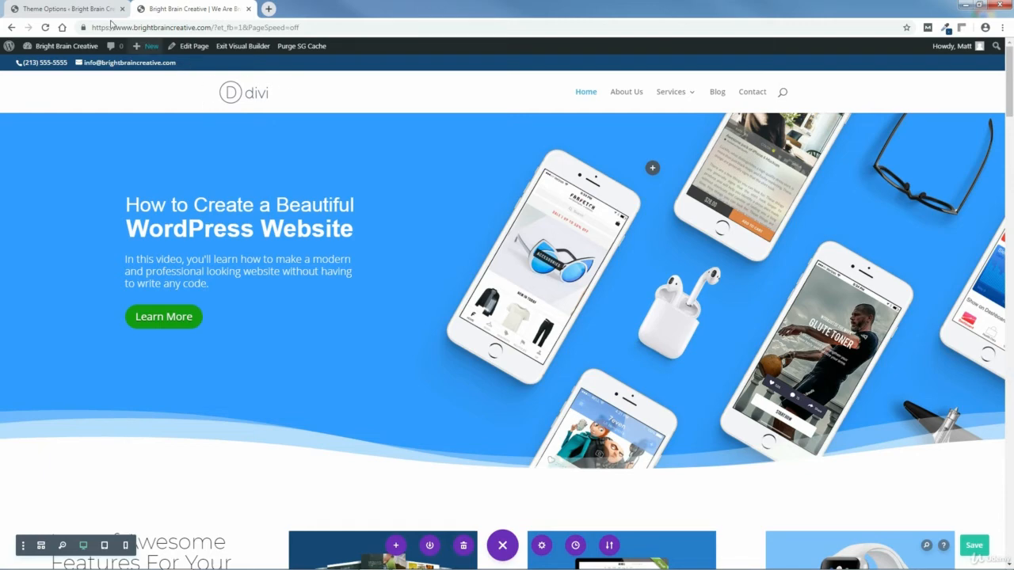
{"action": "left_click", "coordinate": [80, 8]}
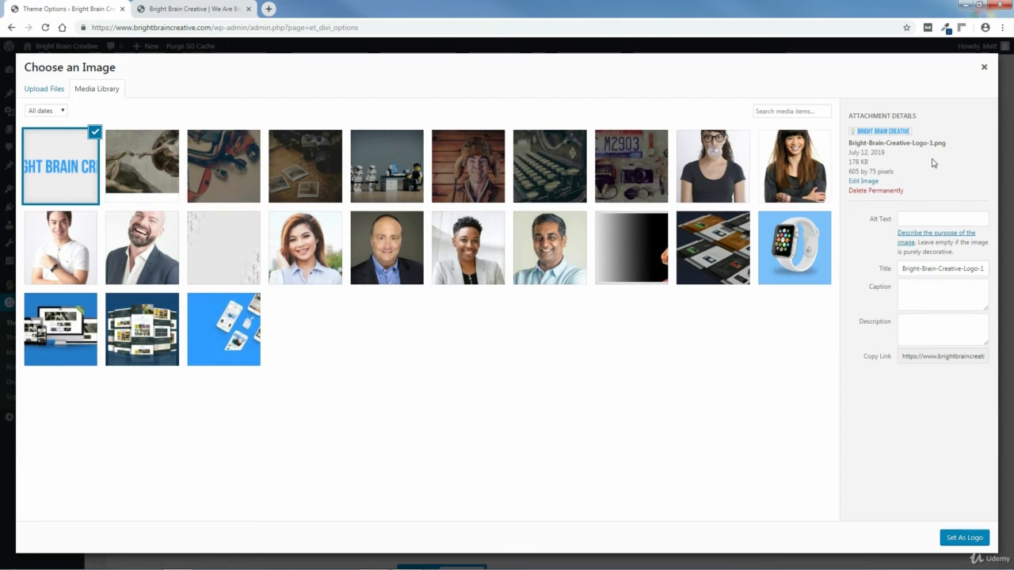
{"action": "left_click", "coordinate": [964, 537]}
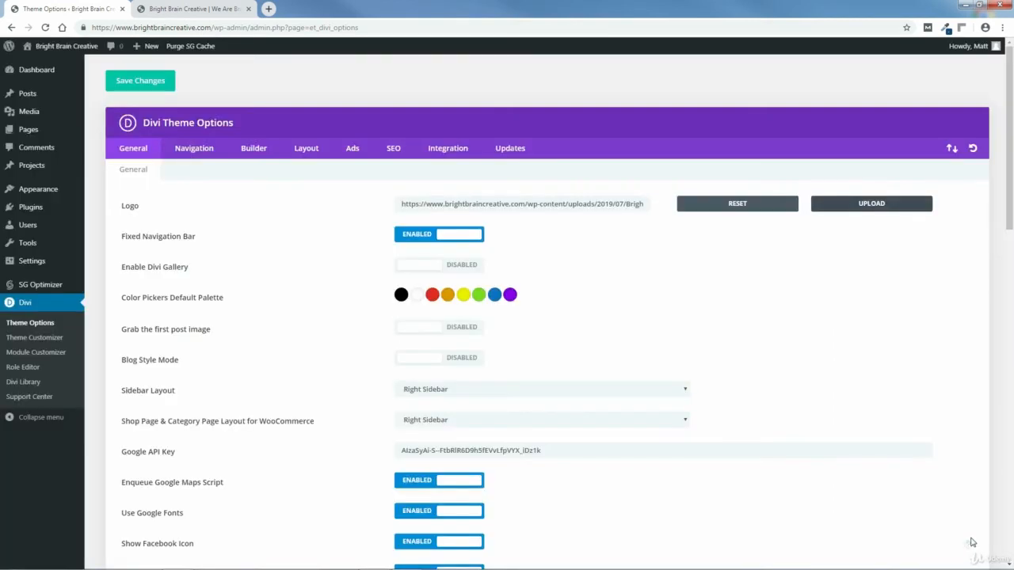
{"action": "left_click", "coordinate": [139, 81]}
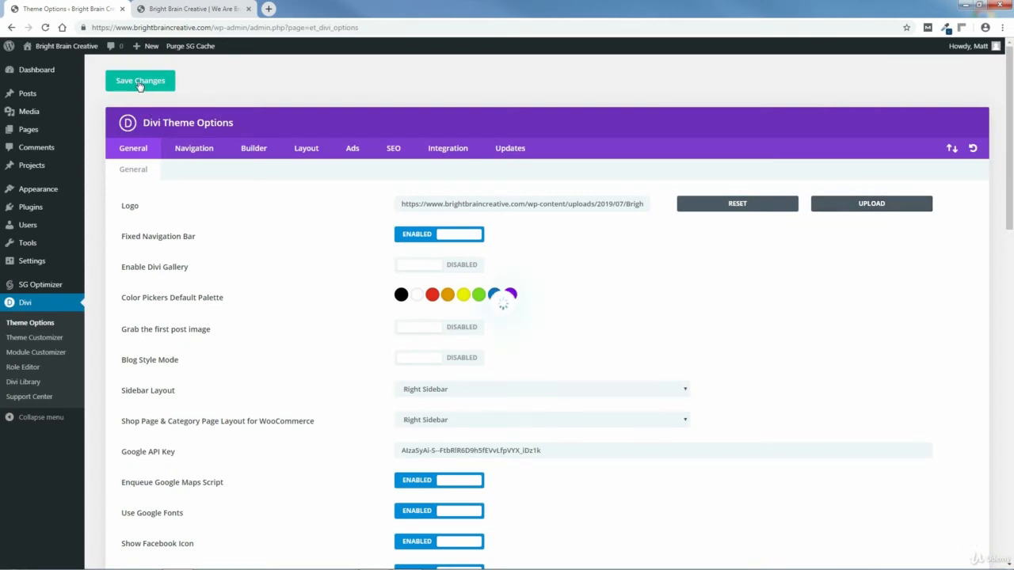
Step: Exit the Visual Builder on the home page tab and open the Theme Customizer from the admin bar
{"action": "left_click", "coordinate": [189, 10]}
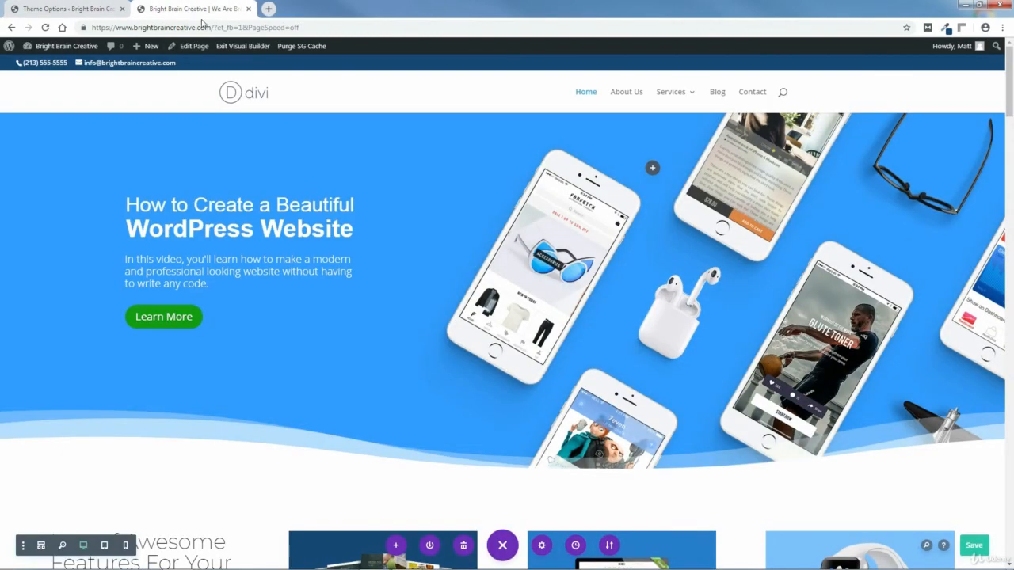
{"action": "left_click", "coordinate": [241, 47]}
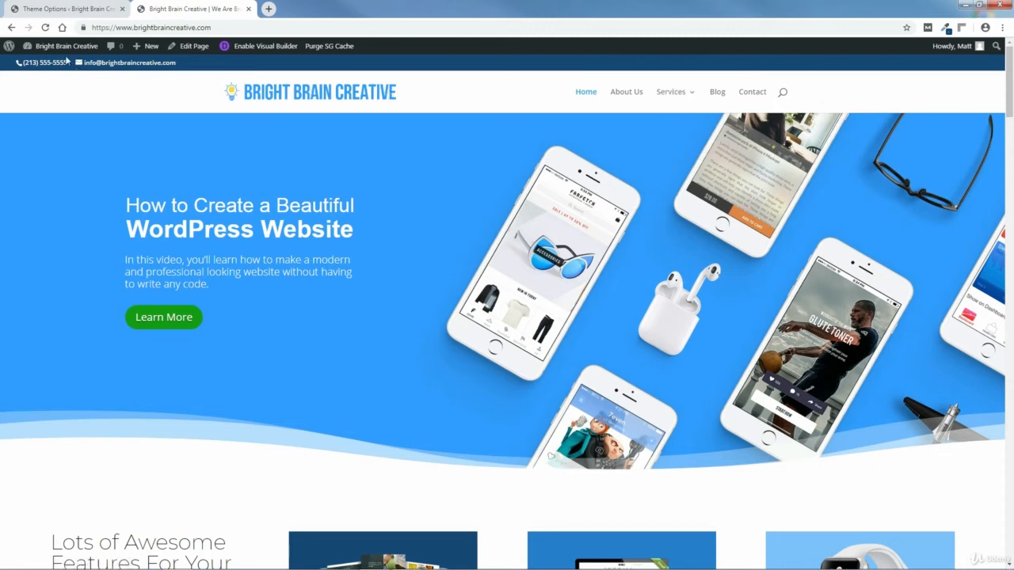
{"action": "mouse_move", "coordinate": [50, 49]}
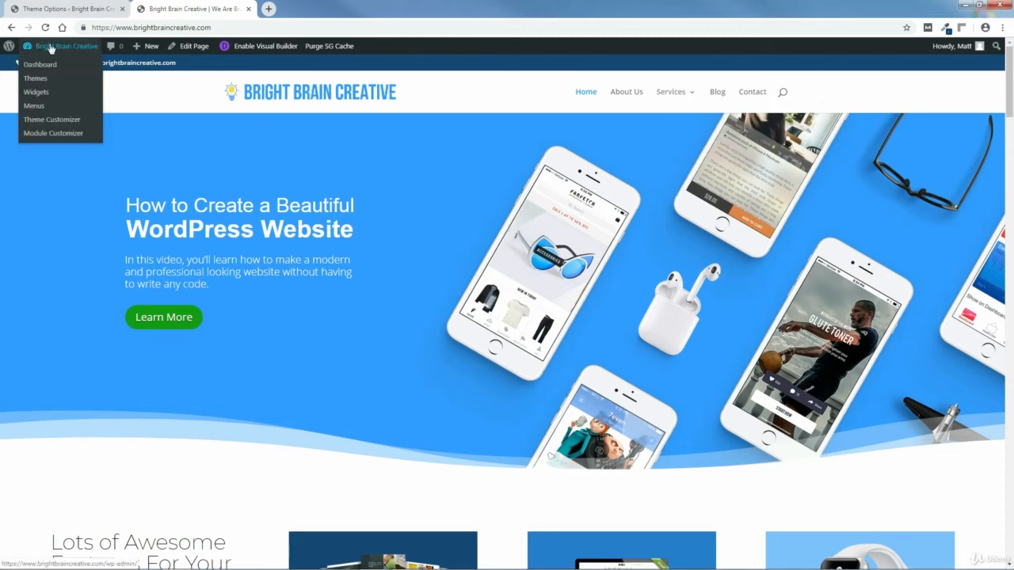
{"action": "left_click", "coordinate": [45, 125]}
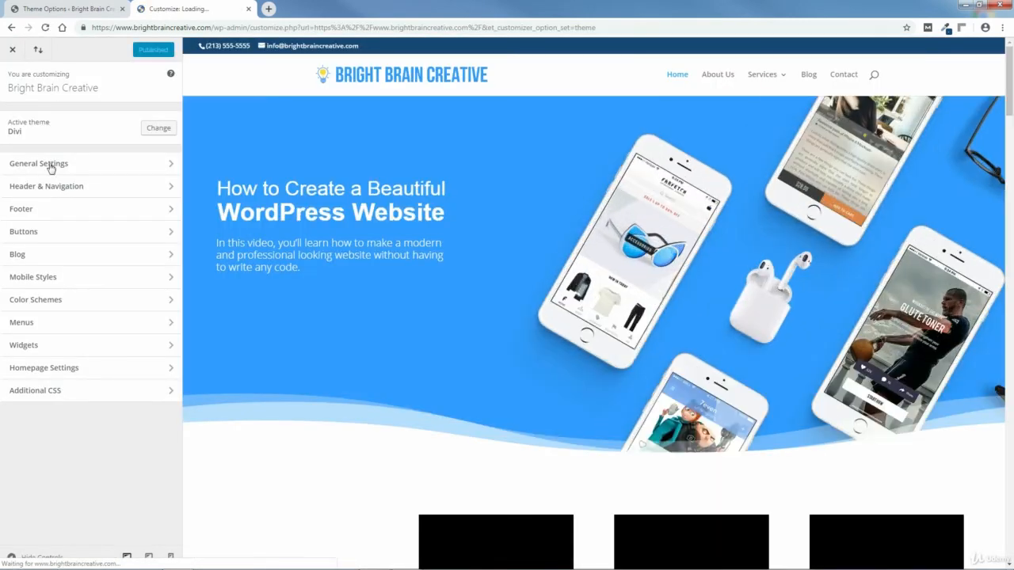
Step: Open Header & Navigation, then Primary Menu Bar, in the Customizer sidebar
{"action": "left_click", "coordinate": [40, 188]}
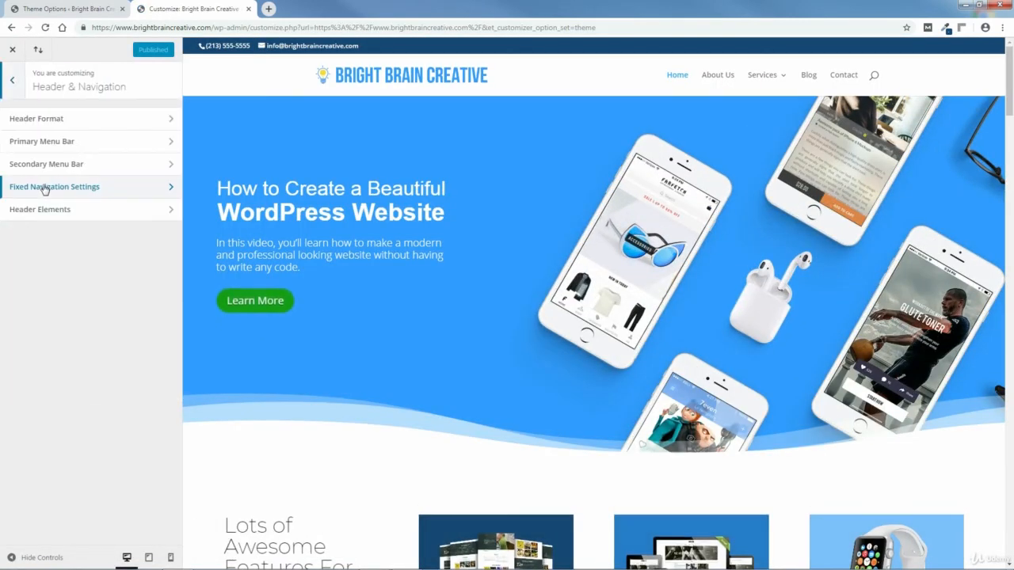
{"action": "left_click", "coordinate": [36, 144]}
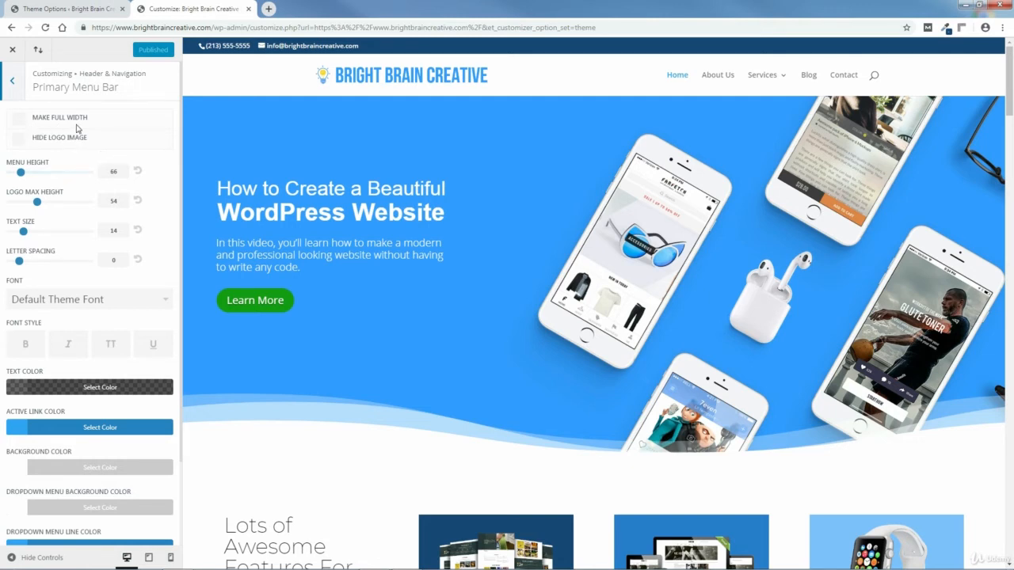
Step: Make the primary menu bar full width, with menu height 50 and logo max height 85
{"action": "left_click", "coordinate": [19, 124]}
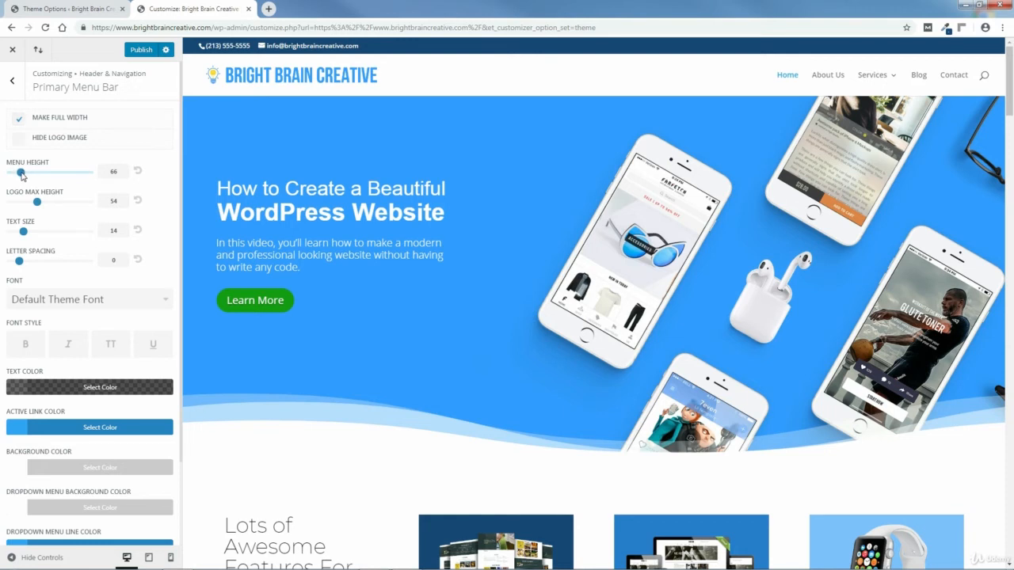
{"action": "left_click_drag", "start_coordinate": [23, 176], "coordinate": [15, 180]}
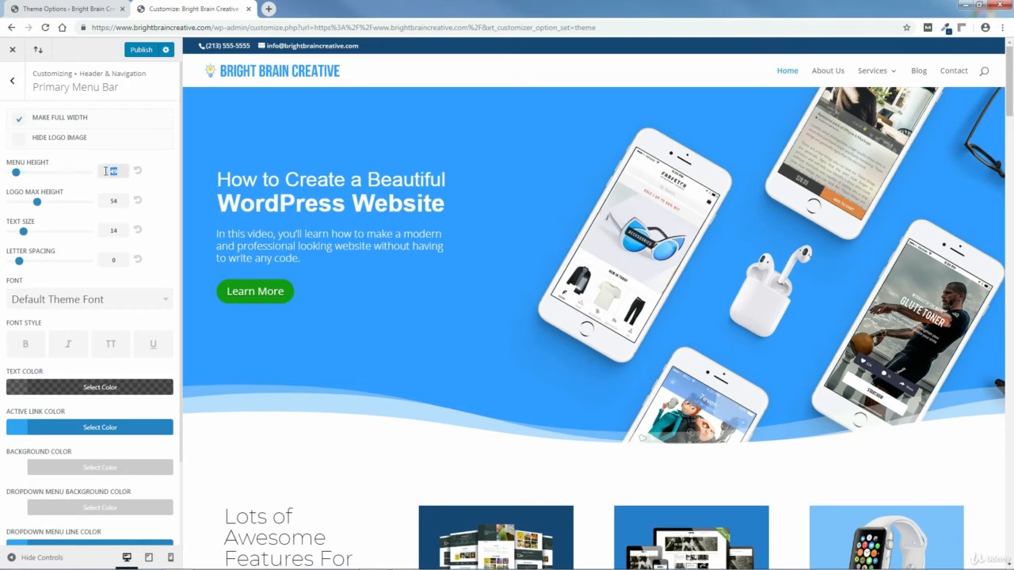
{"action": "type", "text": "50"}
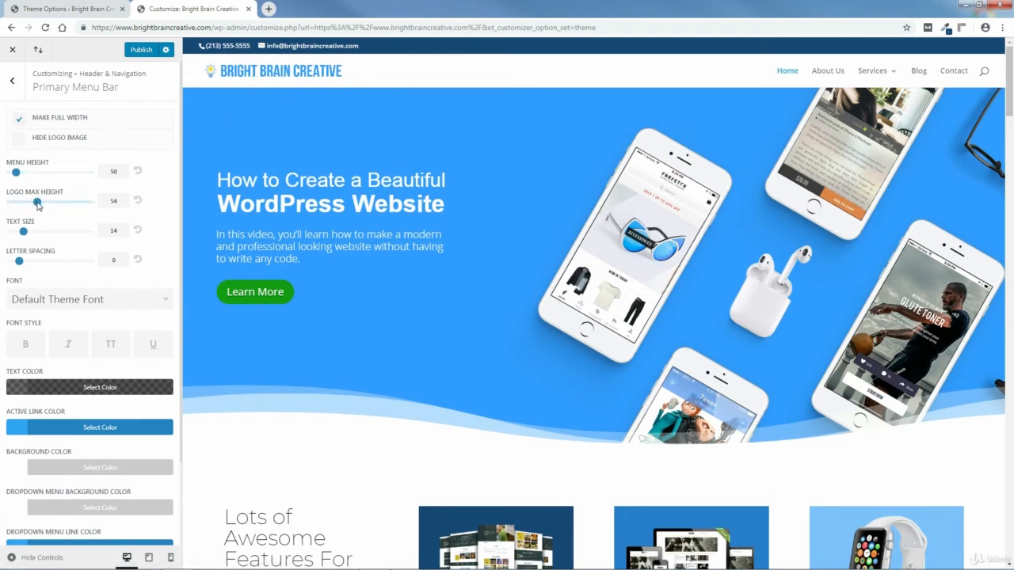
{"action": "left_click_drag", "start_coordinate": [39, 205], "coordinate": [75, 206]}
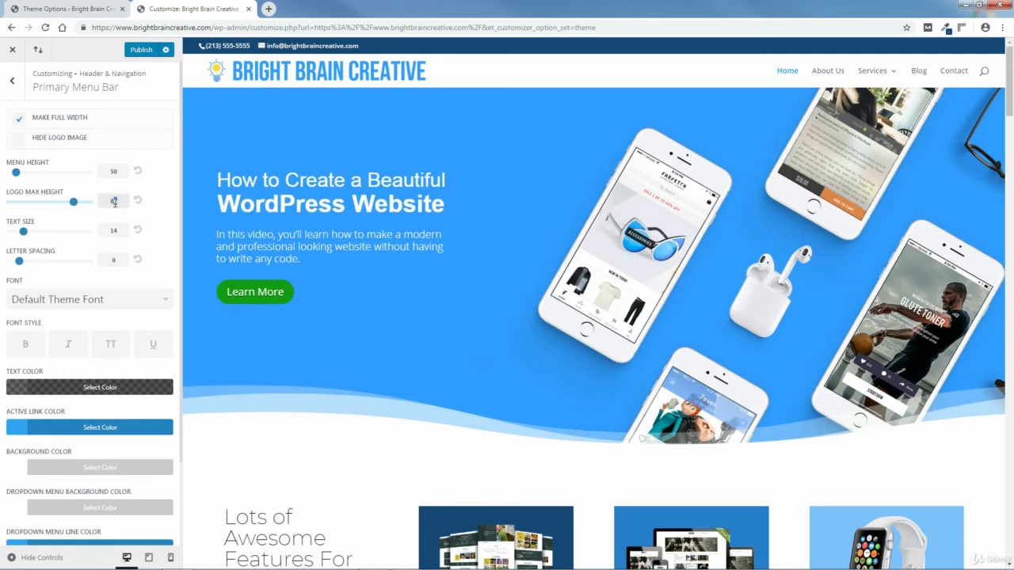
{"action": "type", "text": "5"}
{"action": "left_click", "coordinate": [164, 202]}
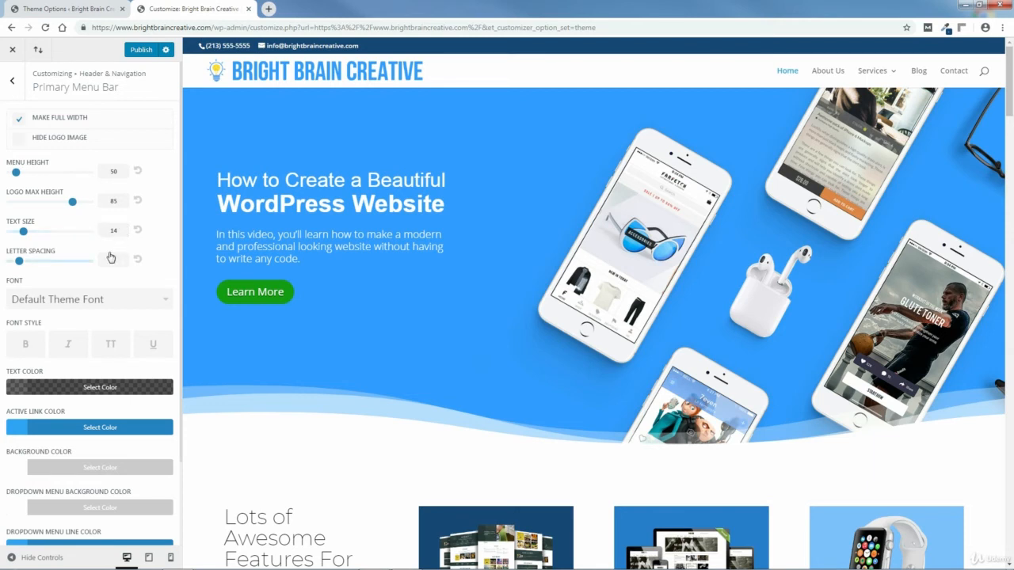
{"action": "left_click", "coordinate": [14, 83]}
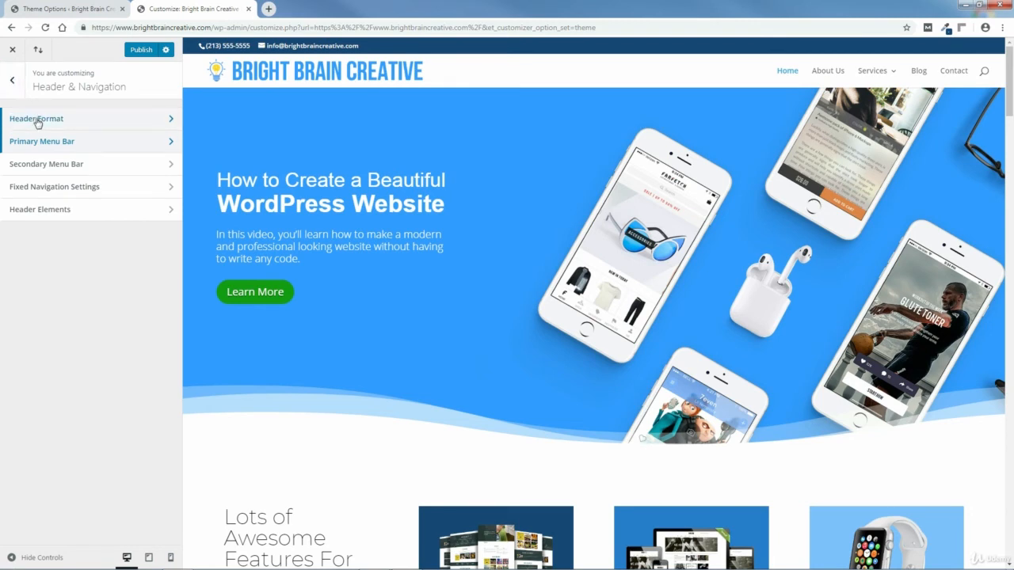
Step: Try the Centered, Centered Inline Logo and Slide In header styles, previewing the slide-in menu
{"action": "left_click", "coordinate": [41, 120]}
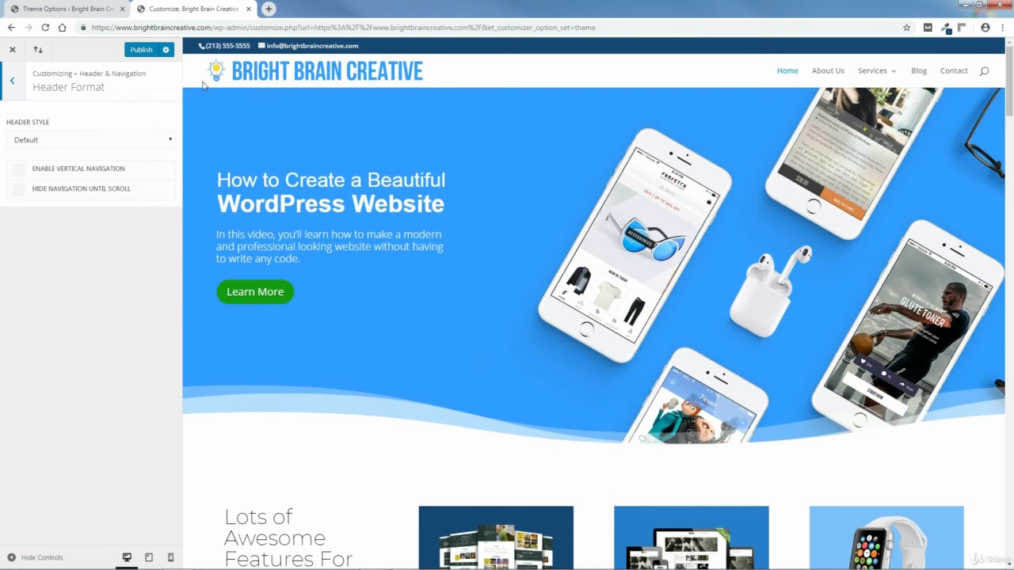
{"action": "left_click", "coordinate": [63, 141]}
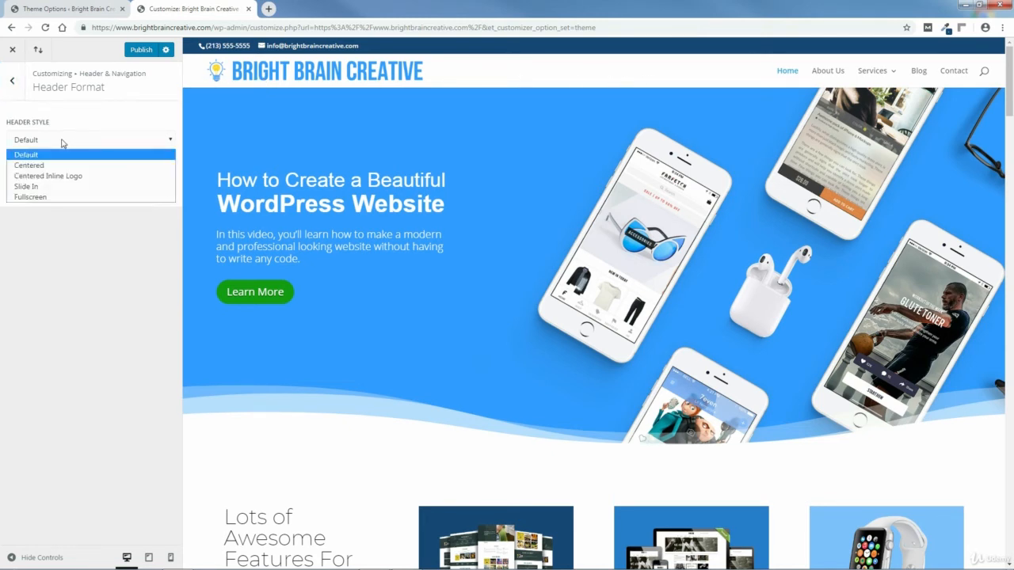
{"action": "left_click", "coordinate": [39, 166]}
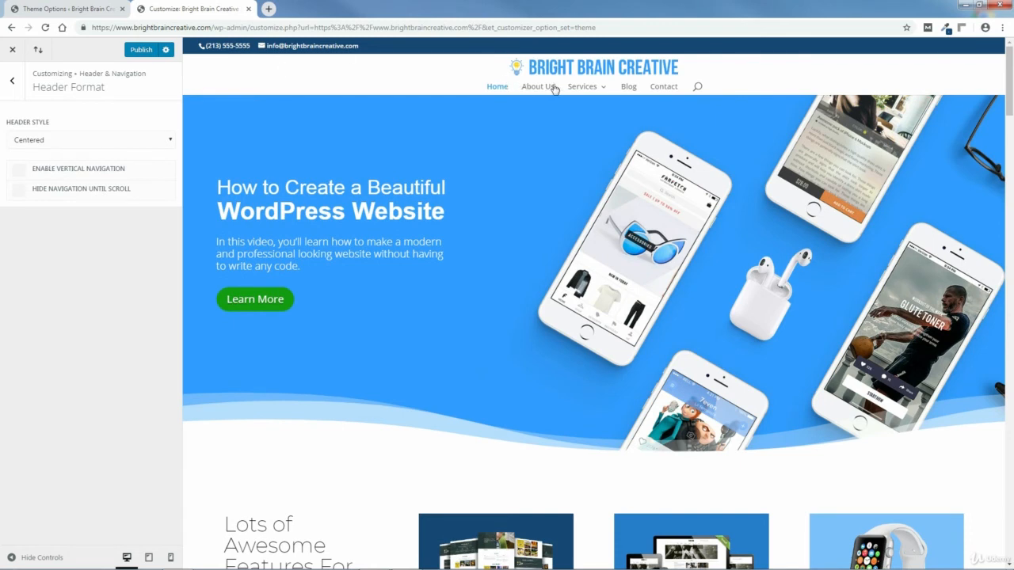
{"action": "left_click", "coordinate": [58, 146]}
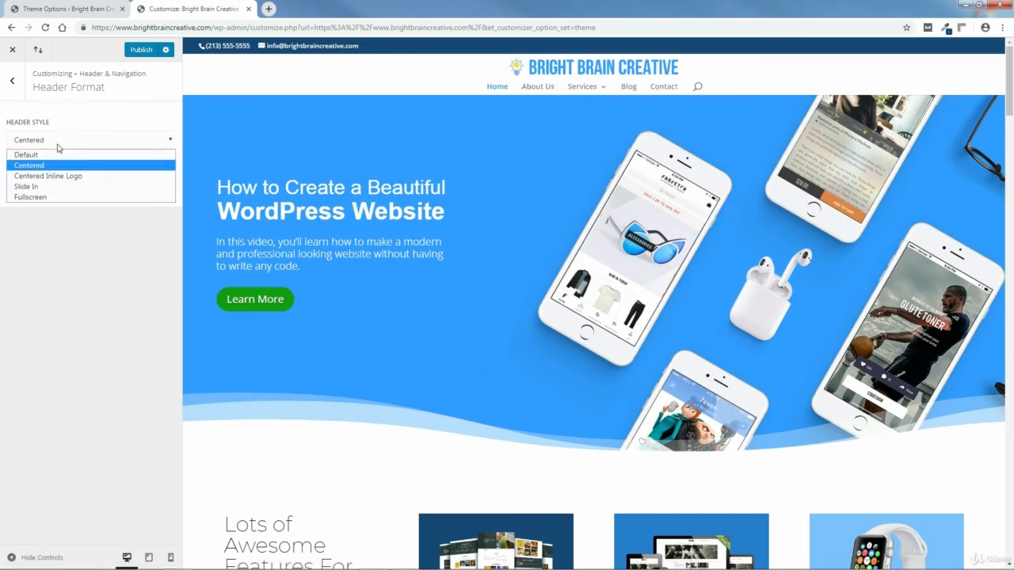
{"action": "left_click", "coordinate": [56, 176]}
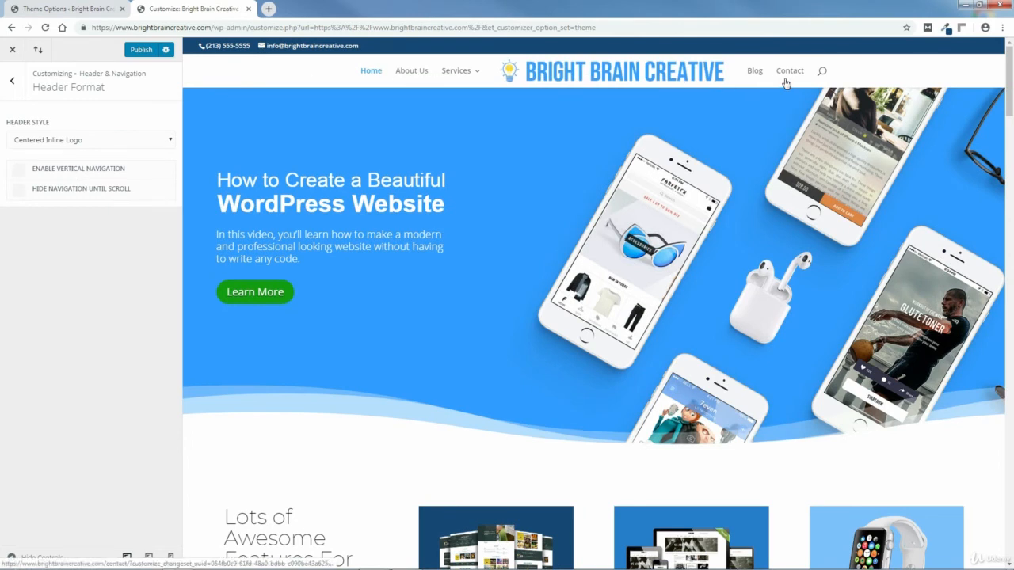
{"action": "left_click", "coordinate": [116, 143]}
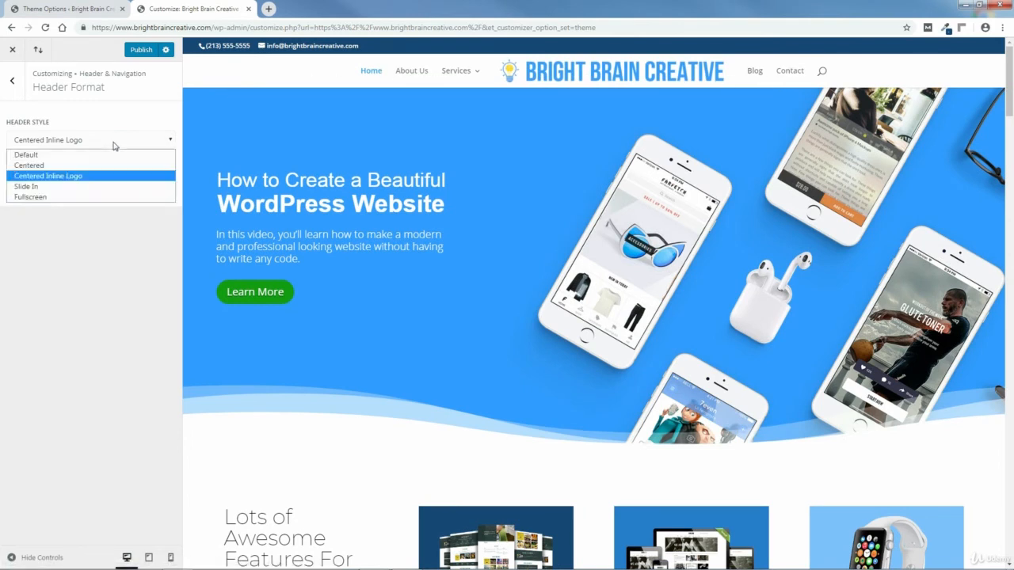
{"action": "left_click", "coordinate": [42, 191]}
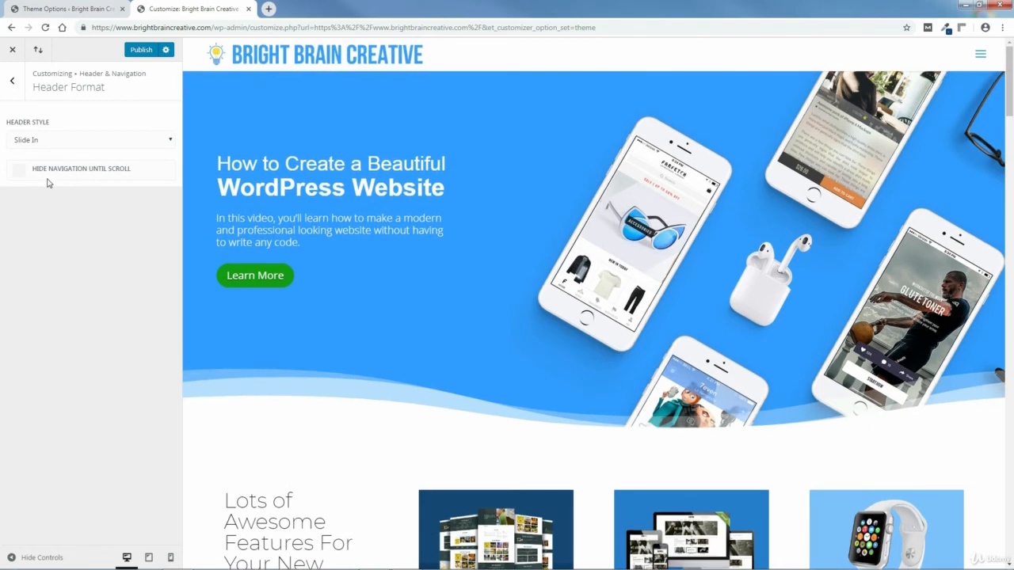
{"action": "left_click", "coordinate": [981, 57]}
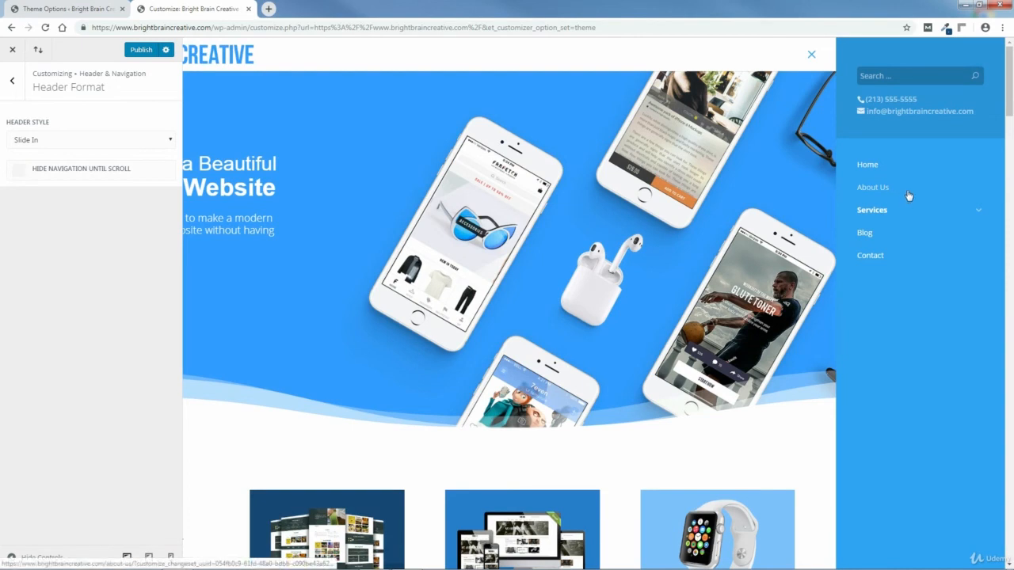
{"action": "left_click", "coordinate": [812, 55]}
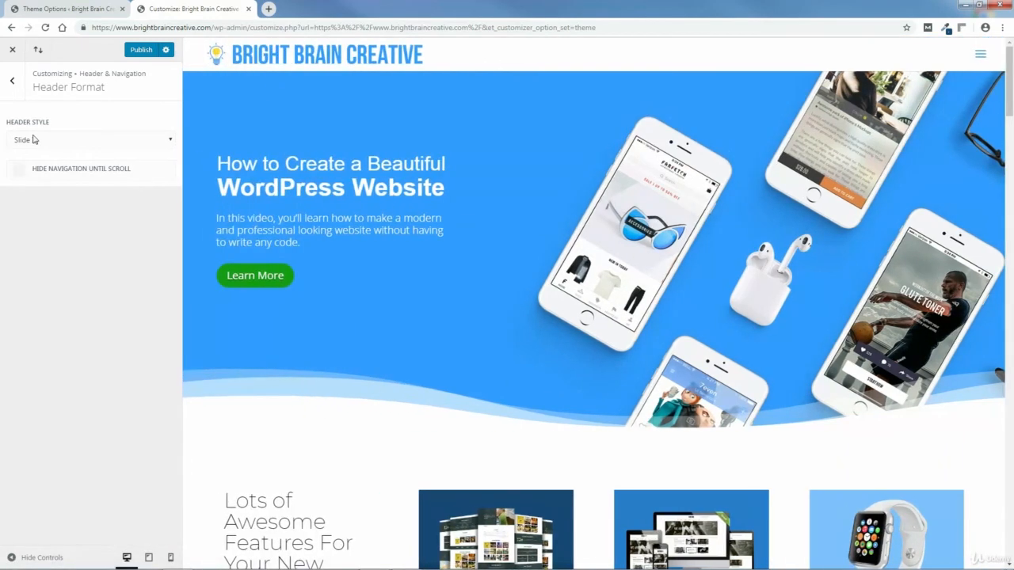
Step: Switch the header style to Fullscreen and preview its navigation overlay
{"action": "left_click", "coordinate": [34, 140]}
{"action": "left_click", "coordinate": [28, 203]}
{"action": "left_click", "coordinate": [981, 56]}
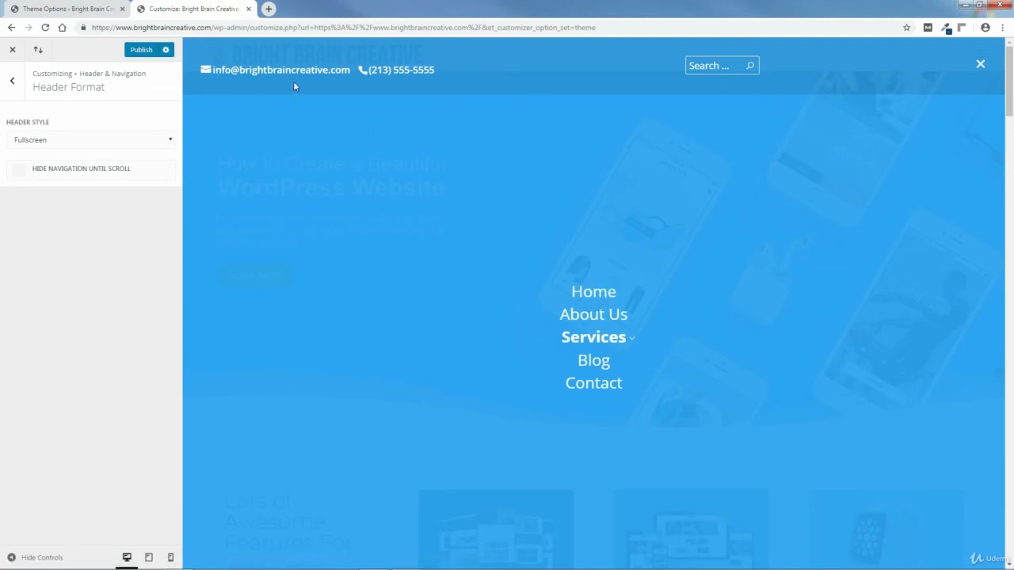
{"action": "left_click", "coordinate": [980, 66]}
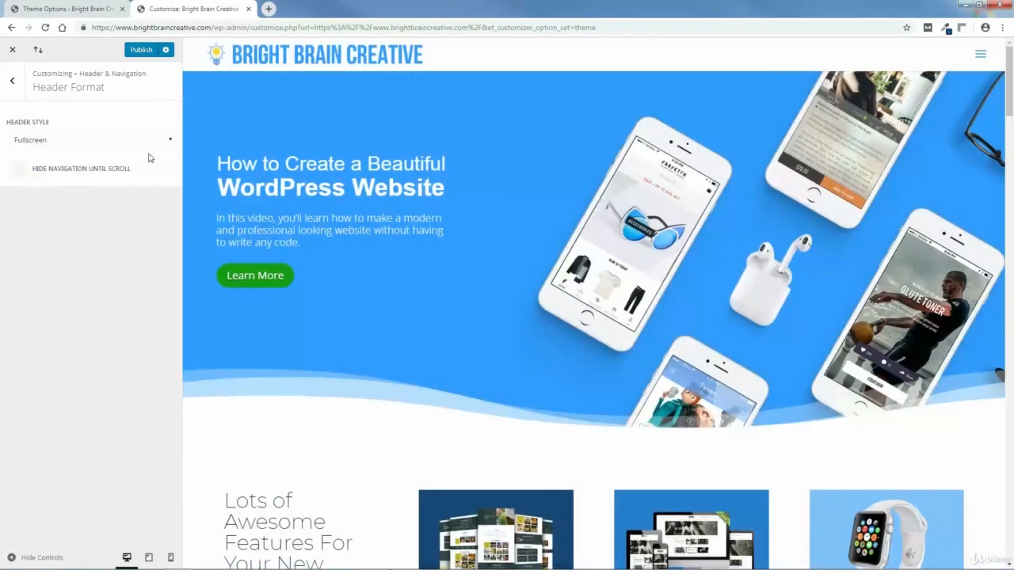
Step: Turn Hide Navigation Until Scroll on then off, and set the header style back to Default
{"action": "left_click", "coordinate": [19, 169]}
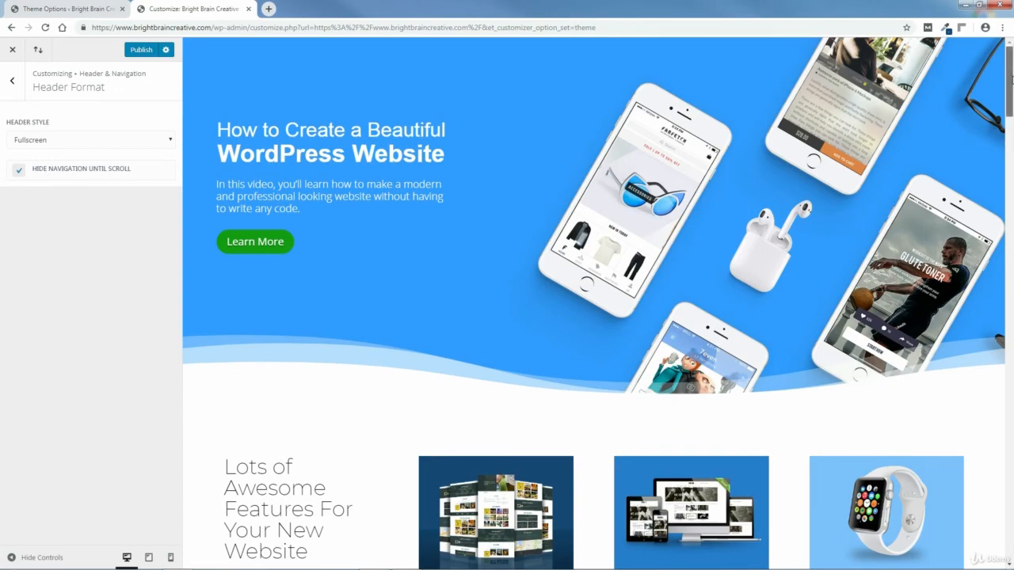
{"action": "mouse_move", "coordinate": [1012, 76]}
{"action": "left_mouse_down"}
{"action": "mouse_move", "coordinate": [1011, 145]}
{"action": "mouse_move", "coordinate": [1011, 68]}
{"action": "left_mouse_up"}
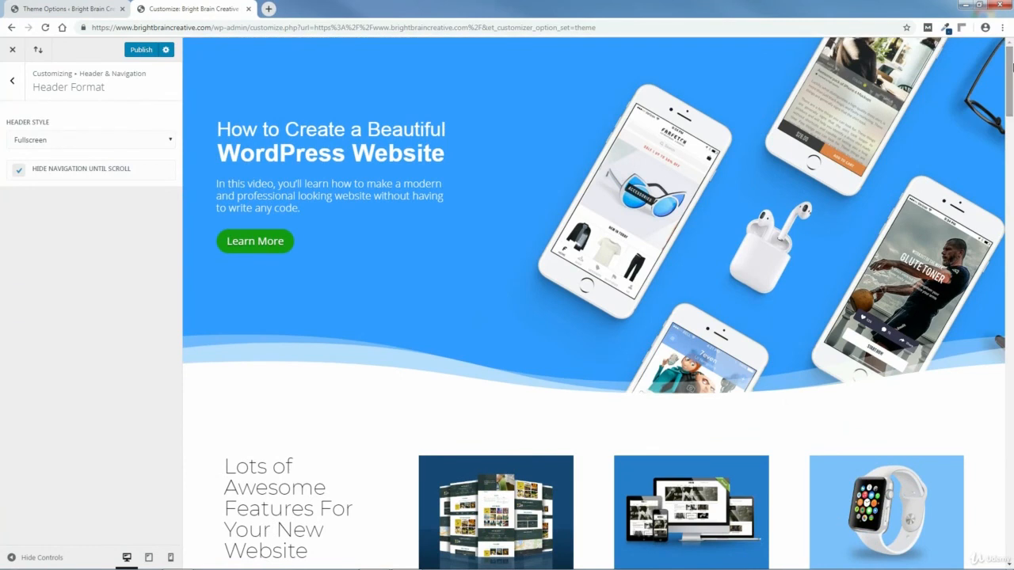
{"action": "left_click", "coordinate": [19, 171]}
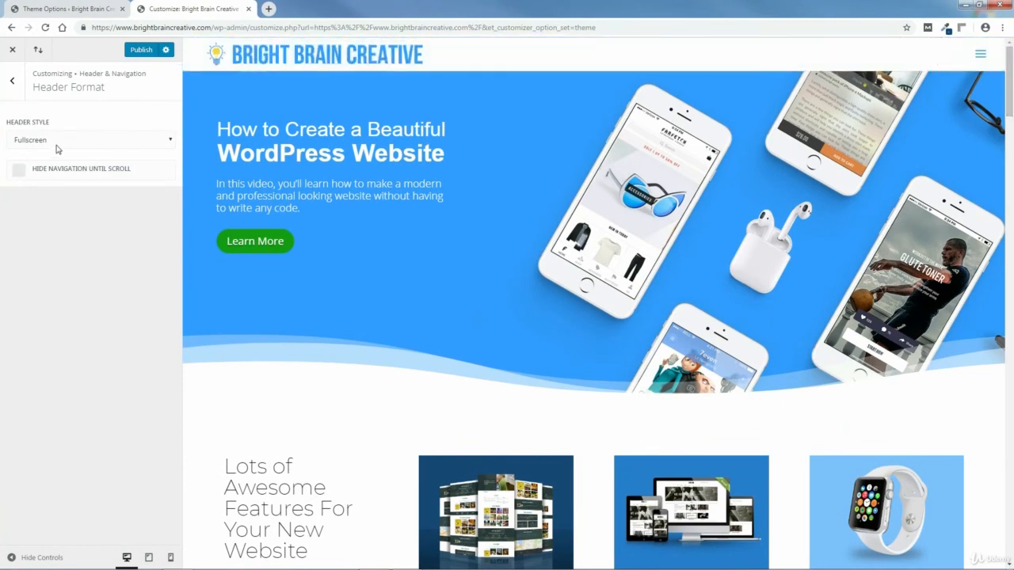
{"action": "left_click", "coordinate": [57, 144]}
{"action": "left_click", "coordinate": [36, 155]}
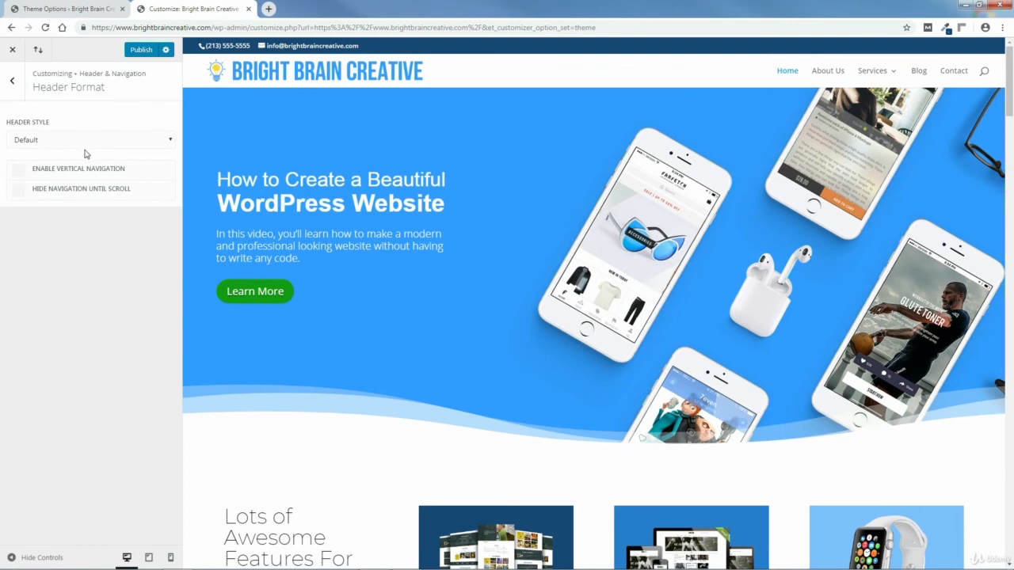
{"action": "left_click", "coordinate": [13, 80]}
Step: Publish the Default header, preview with controls hidden, then close the customizer to the live site
{"action": "left_click", "coordinate": [12, 80]}
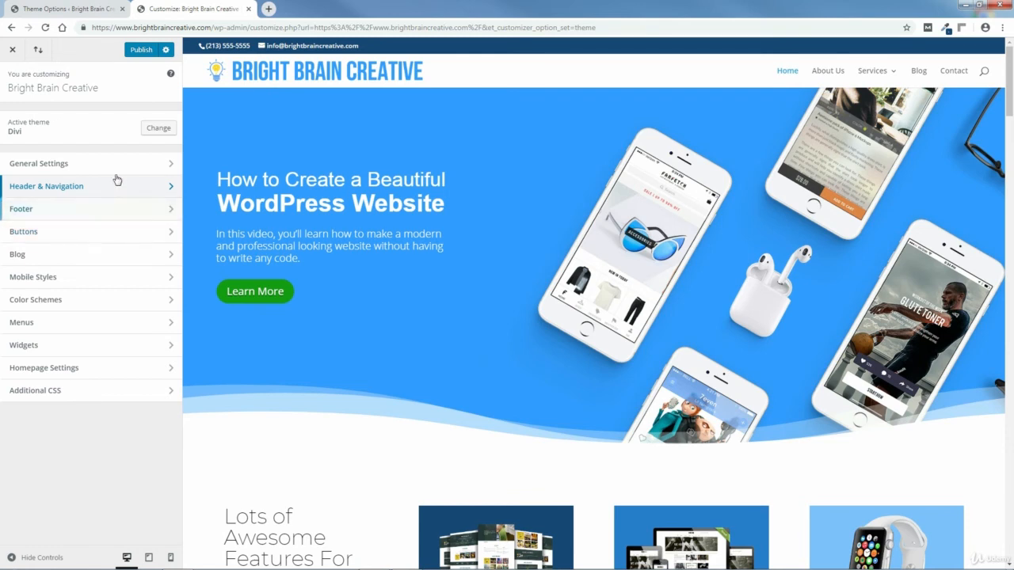
{"action": "left_click", "coordinate": [142, 50]}
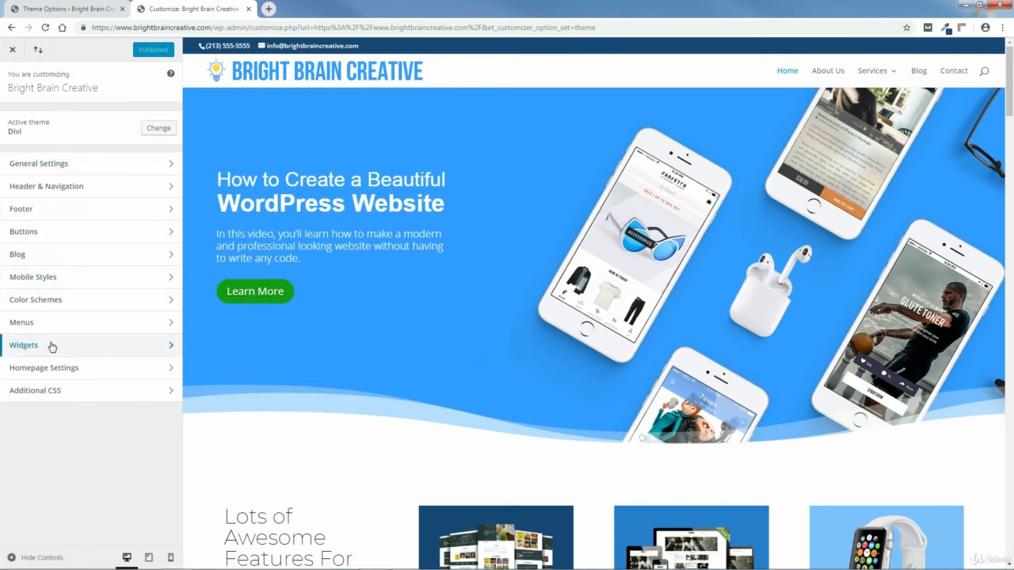
{"action": "left_click", "coordinate": [39, 559]}
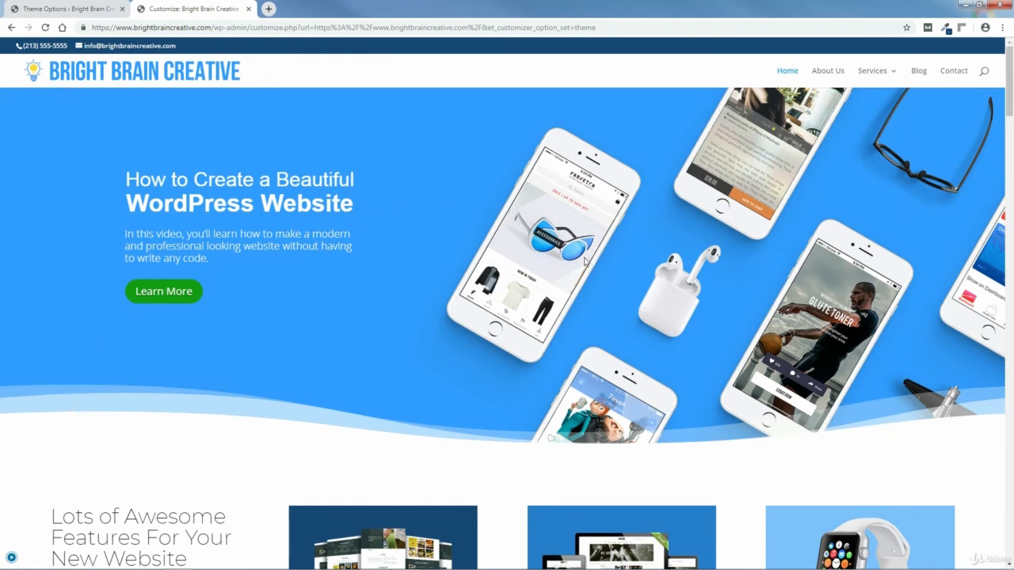
{"action": "left_click", "coordinate": [11, 559]}
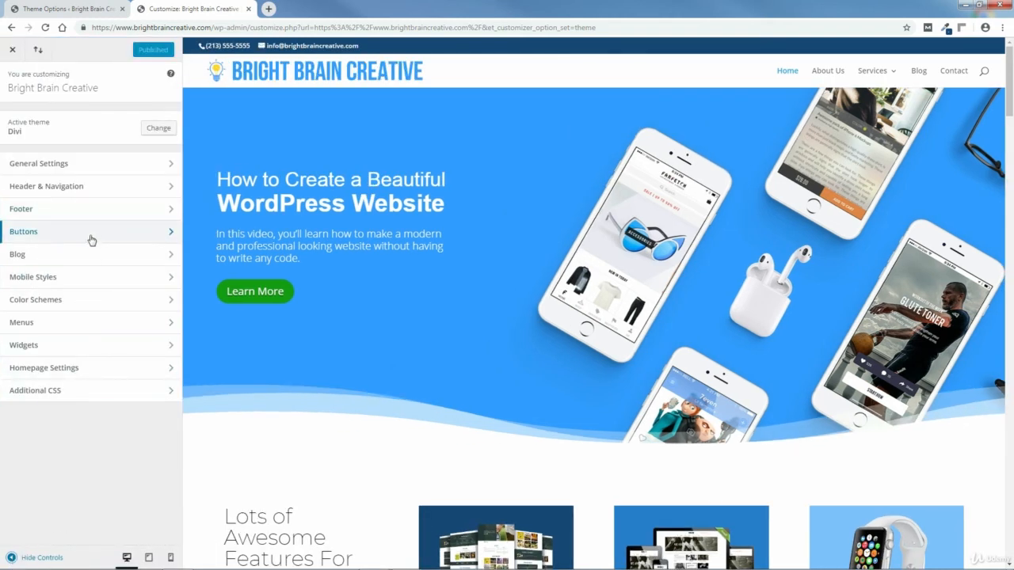
{"action": "left_click", "coordinate": [13, 52]}
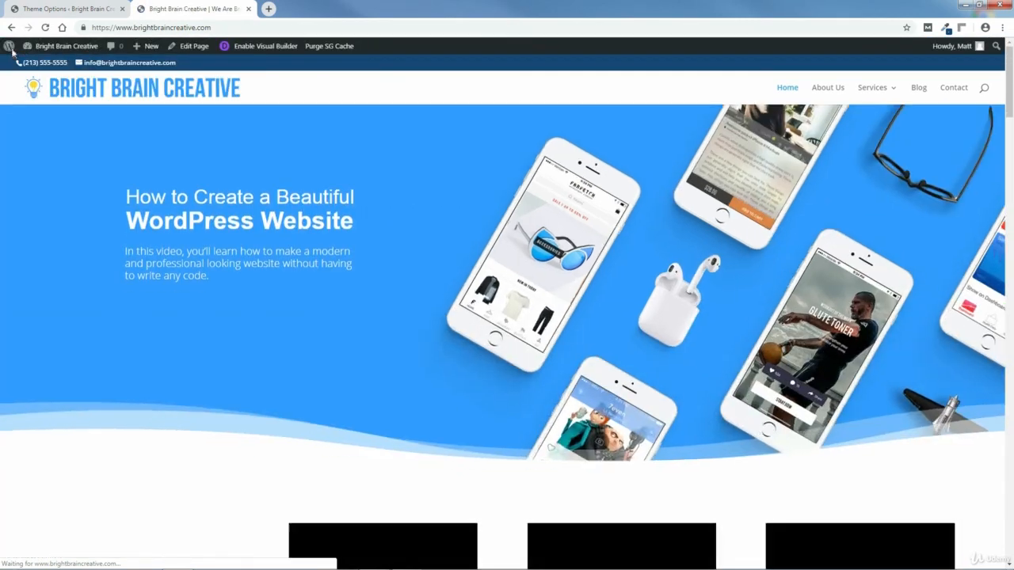
Step: Scroll down the live homepage and advance each of the three blog post sliders
{"action": "mouse_move", "coordinate": [11, 44]}
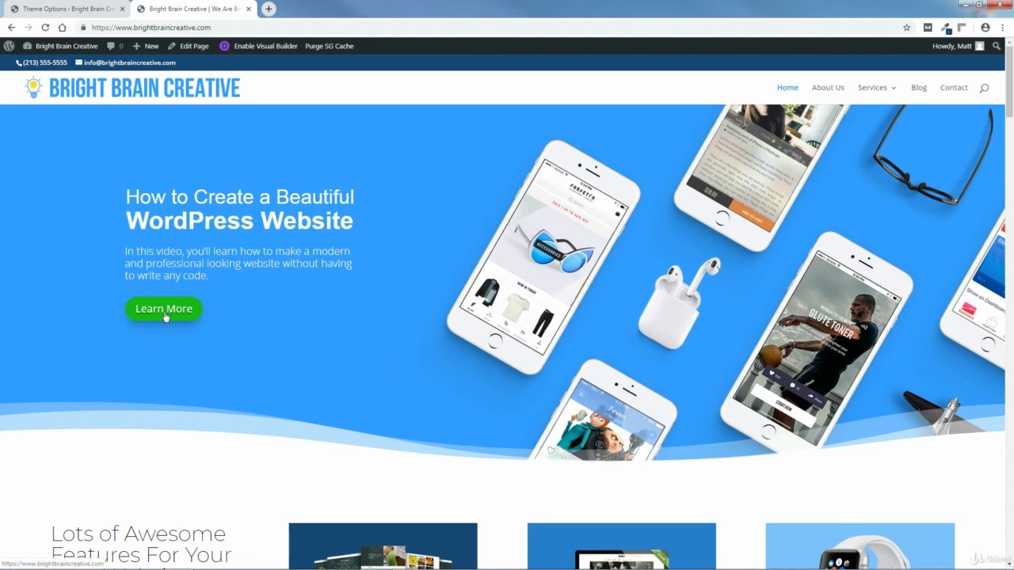
{"action": "scroll", "coordinate": [1010, 107], "scroll_direction": "down", "scroll_amount": 1}
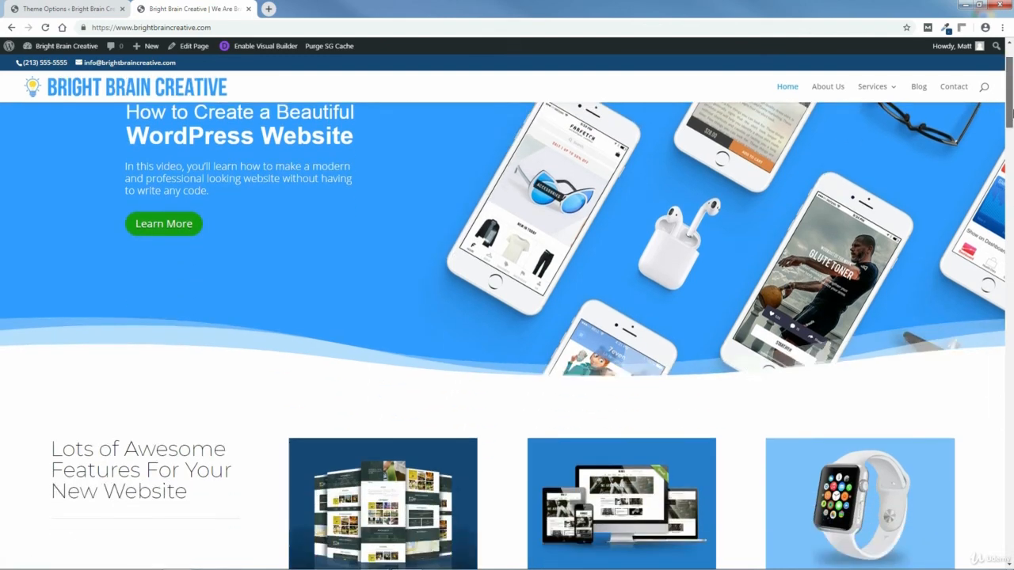
{"action": "left_click_drag", "start_coordinate": [1011, 111], "coordinate": [1010, 143]}
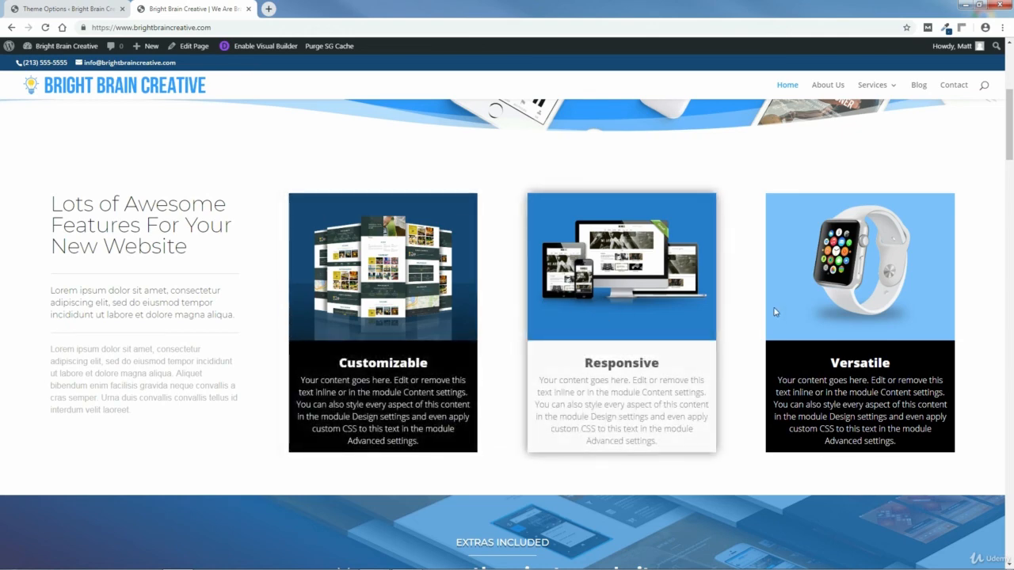
{"action": "left_click_drag", "start_coordinate": [1012, 140], "coordinate": [1012, 235]}
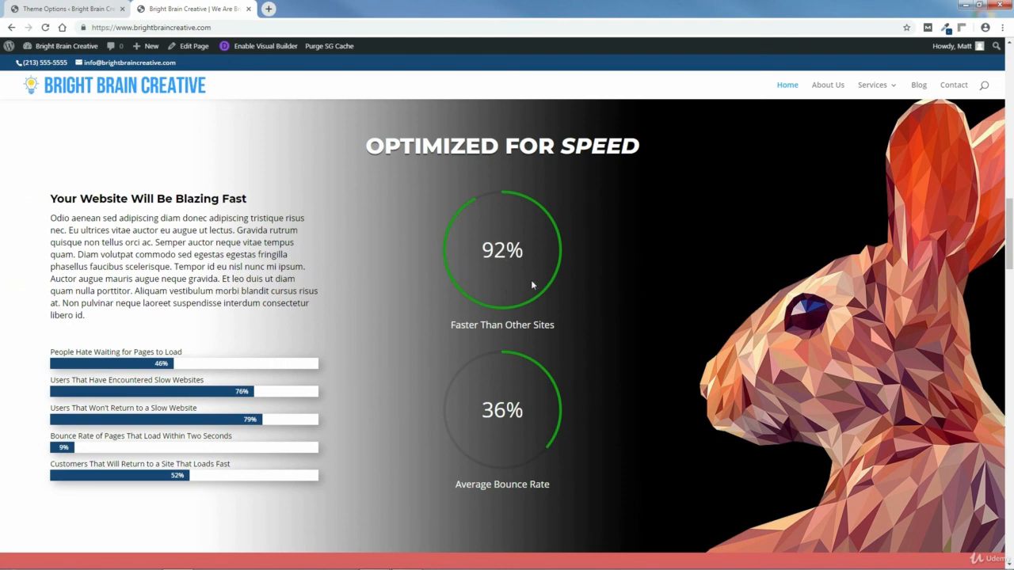
{"action": "left_click_drag", "start_coordinate": [1011, 238], "coordinate": [1010, 292]}
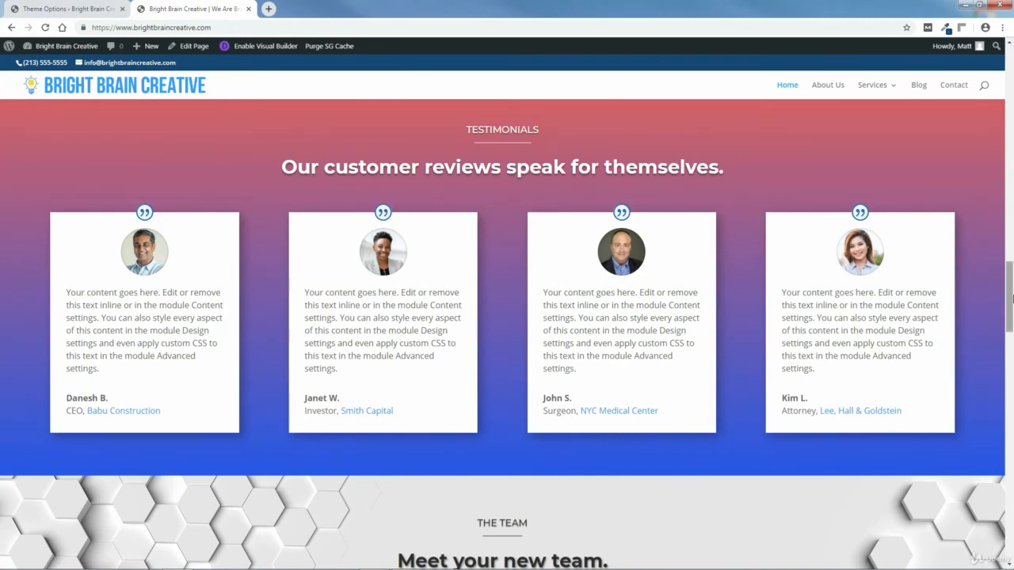
{"action": "left_click_drag", "start_coordinate": [1010, 297], "coordinate": [1010, 343]}
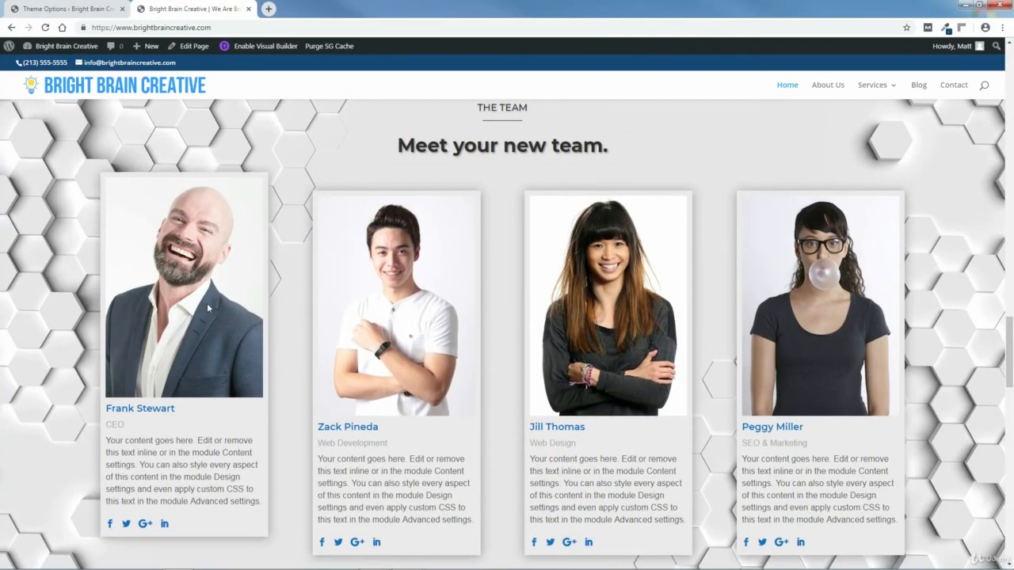
{"action": "left_click_drag", "start_coordinate": [1011, 356], "coordinate": [1011, 382]}
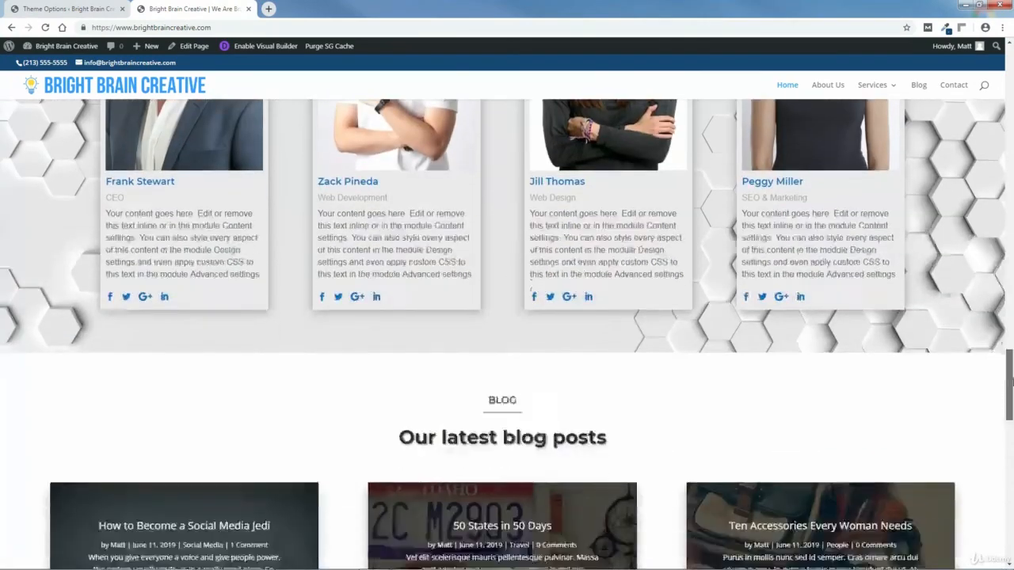
{"action": "scroll", "coordinate": [1011, 382], "scroll_direction": "down", "scroll_amount": 3}
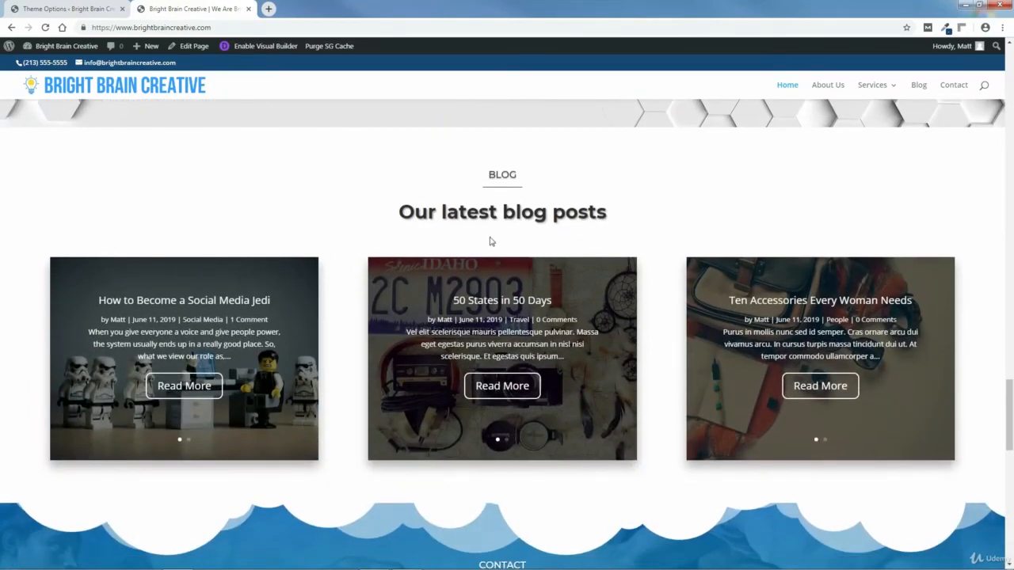
{"action": "mouse_move", "coordinate": [240, 360]}
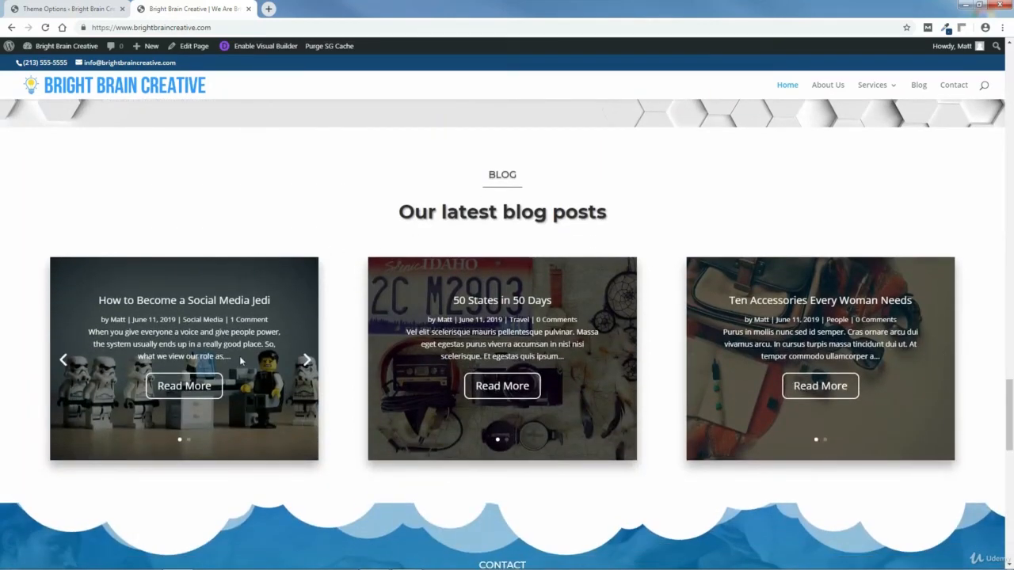
{"action": "left_click", "coordinate": [305, 361]}
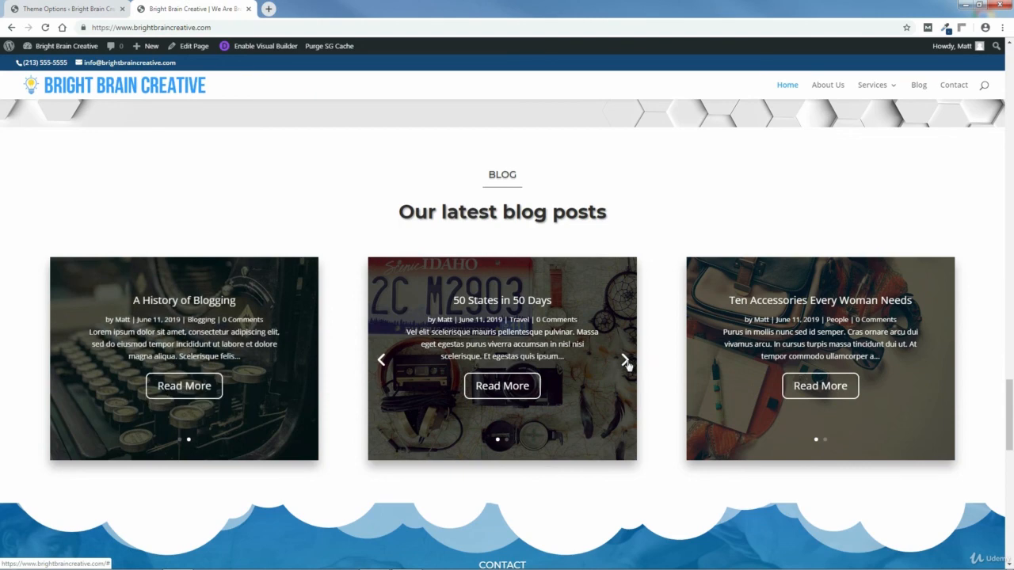
{"action": "left_click", "coordinate": [626, 360]}
{"action": "left_click", "coordinate": [944, 360]}
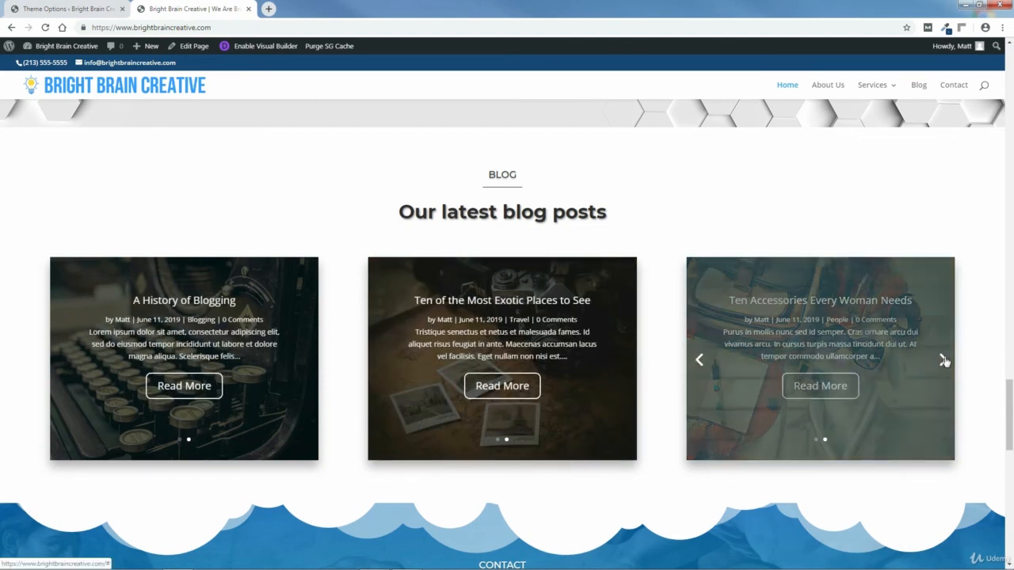
Step: Open and close the Los Angeles map marker's contact details, then scroll to the footer
{"action": "left_click_drag", "start_coordinate": [1008, 392], "coordinate": [1010, 435]}
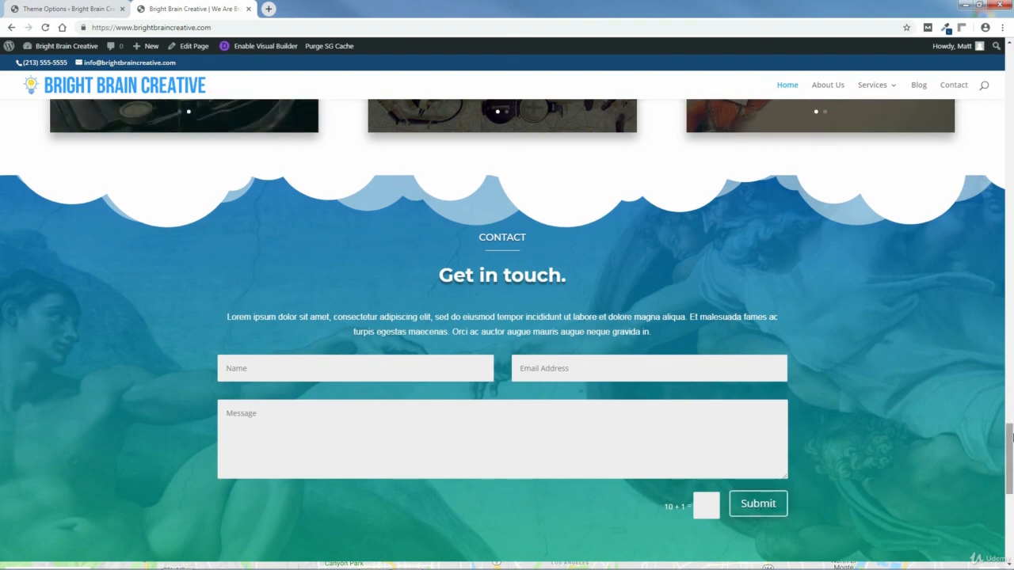
{"action": "left_click_drag", "start_coordinate": [1011, 465], "coordinate": [1011, 484]}
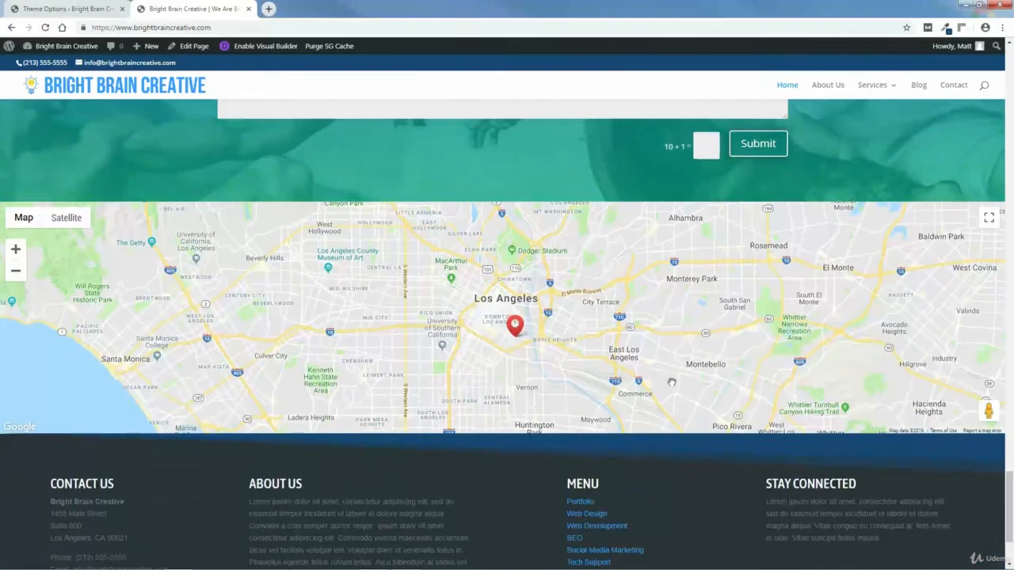
{"action": "left_click", "coordinate": [516, 334]}
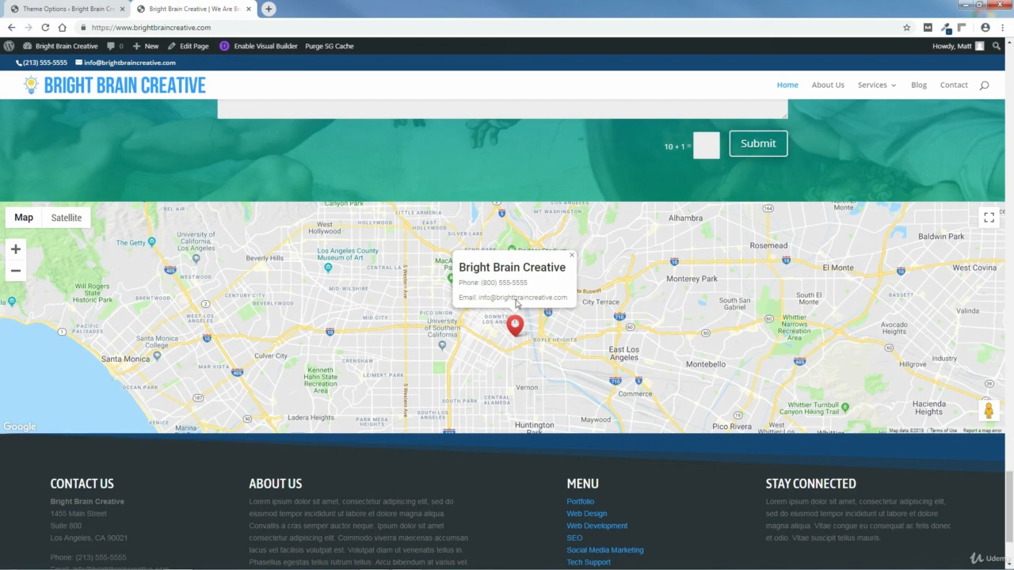
{"action": "left_click", "coordinate": [571, 255]}
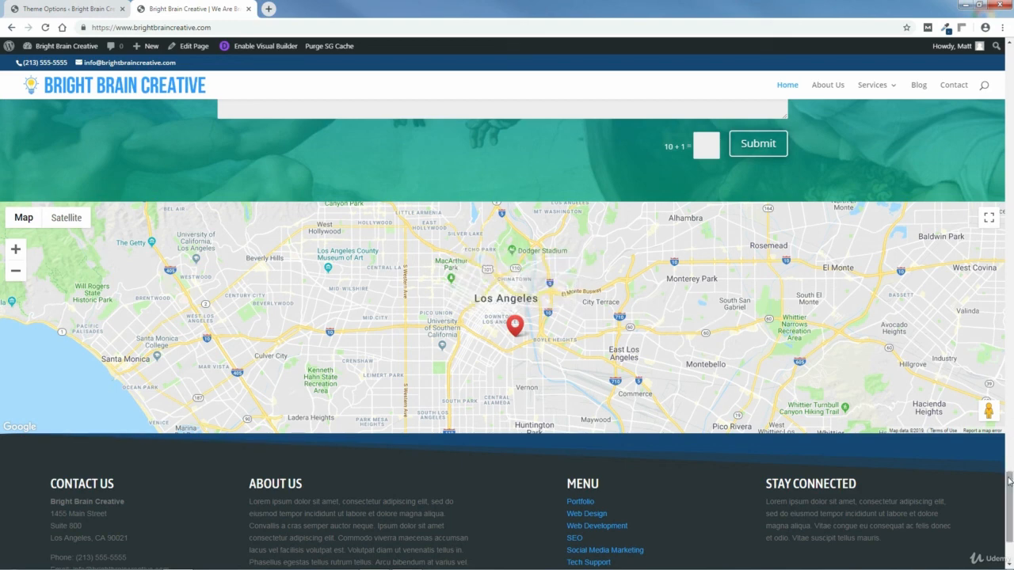
{"action": "scroll", "coordinate": [472, 480], "scroll_direction": "down", "scroll_amount": 3}
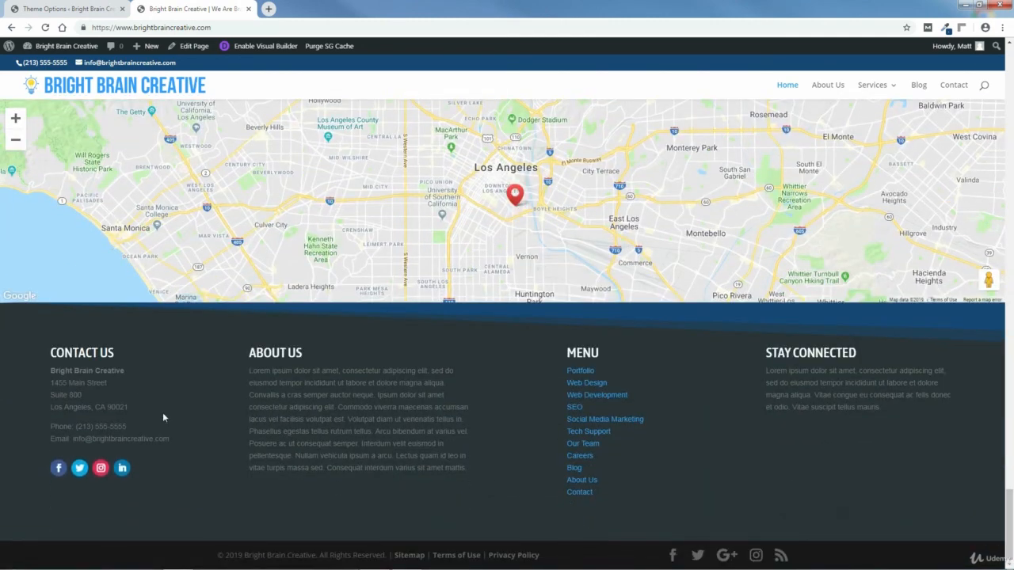